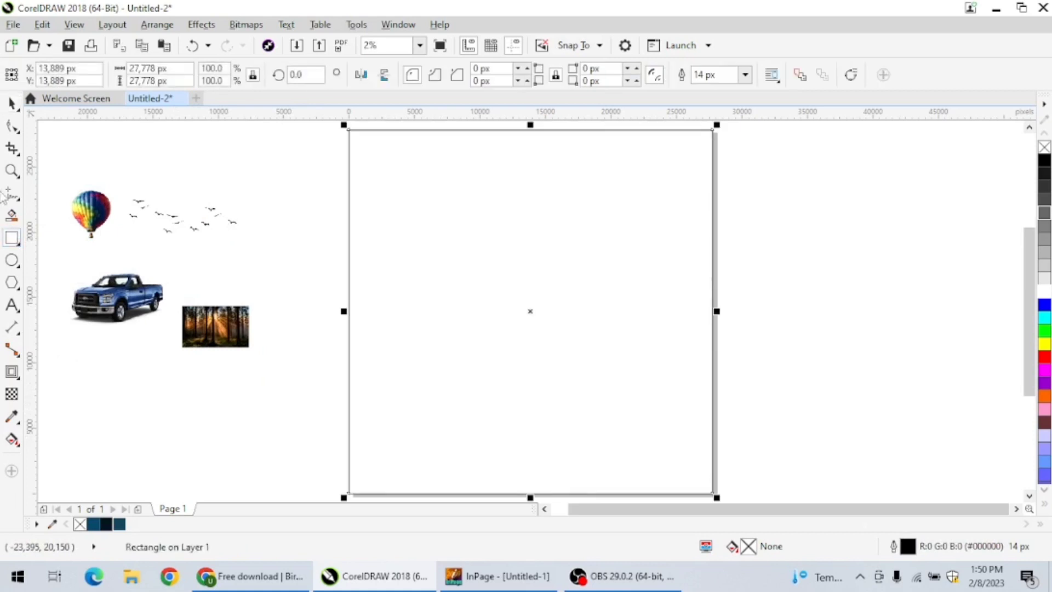
# Step: Fill the page-sized rectangle with dark navy (#02141E) and apply an elliptical fountain fill to it
pyautogui.click(11, 105)
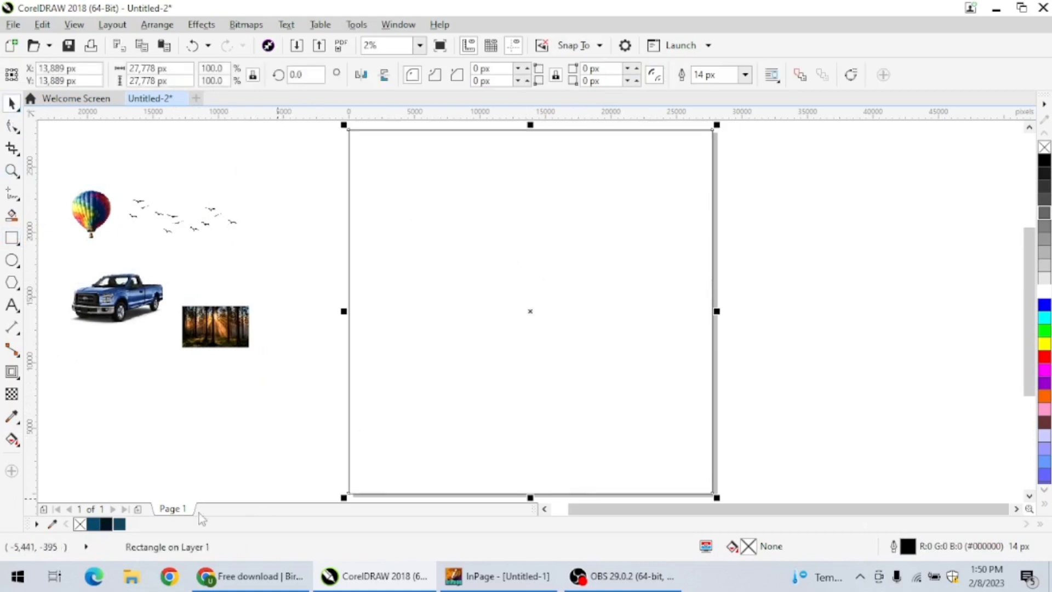
pyautogui.click(106, 524)
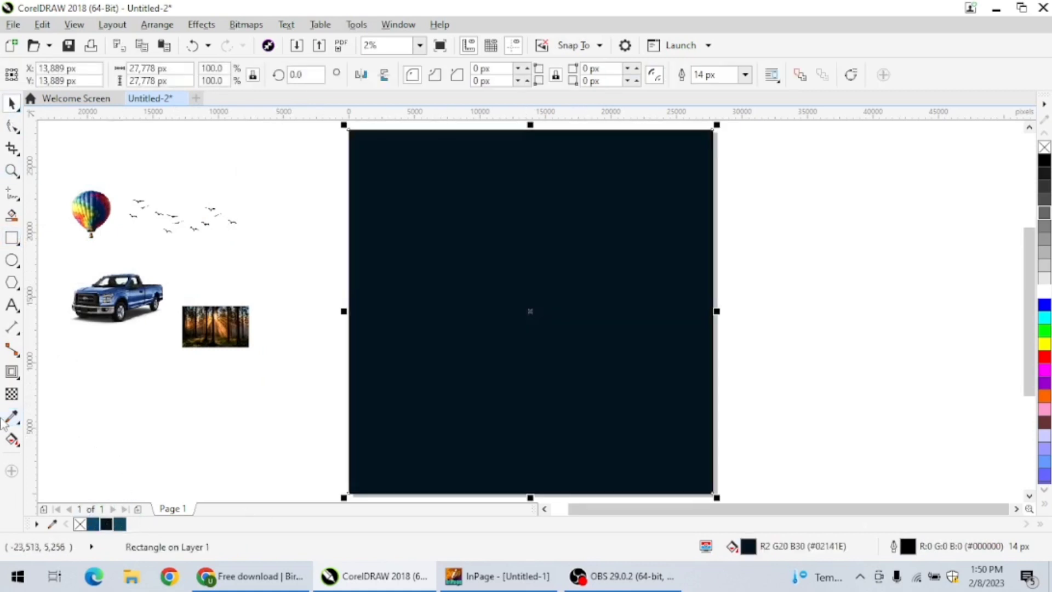
pyautogui.click(12, 440)
pyautogui.moveTo(524, 275); pyautogui.dragTo(428, 429)
pyautogui.click(222, 74)
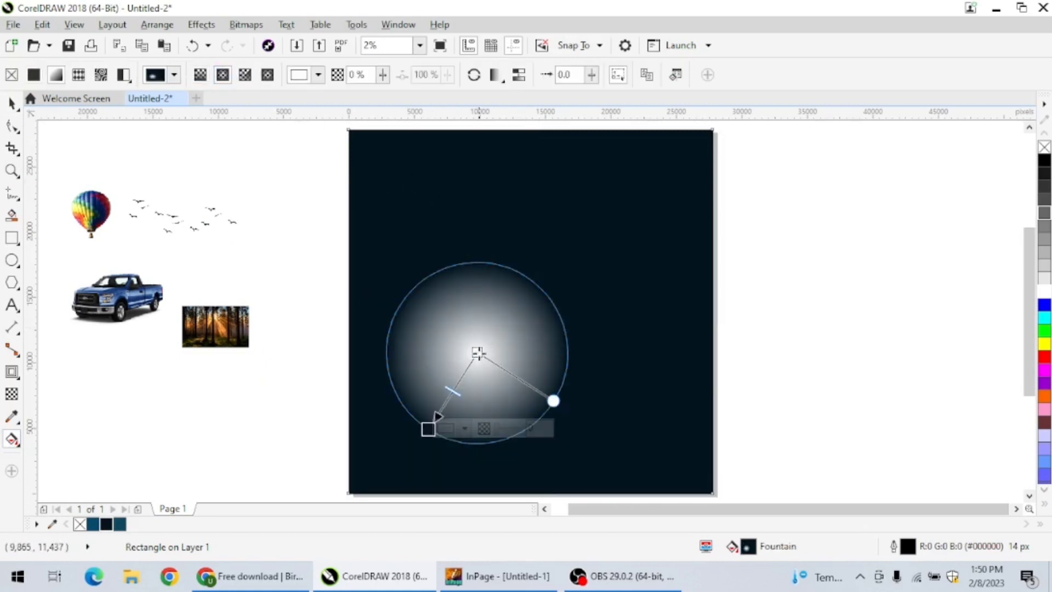
# Step: Centre the elliptical fountain fill on the page, enlarge it to cover the rectangle, and colour its centre teal-blue (#07496C)
pyautogui.moveTo(478, 352); pyautogui.dragTo(528, 305)
pyautogui.moveTo(428, 426); pyautogui.dragTo(397, 460)
pyautogui.click(530, 304)
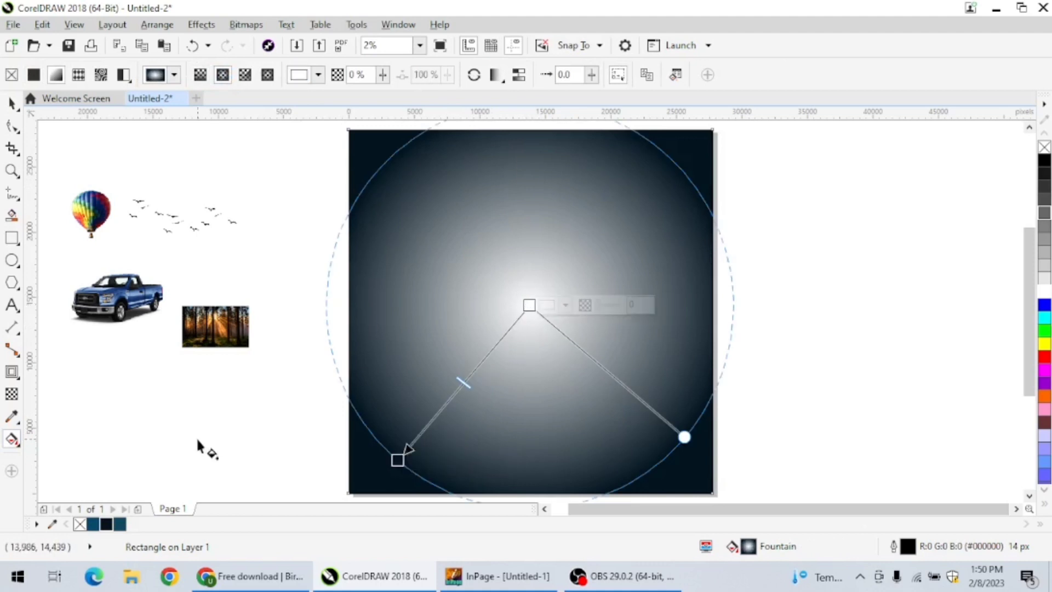
pyautogui.click(93, 524)
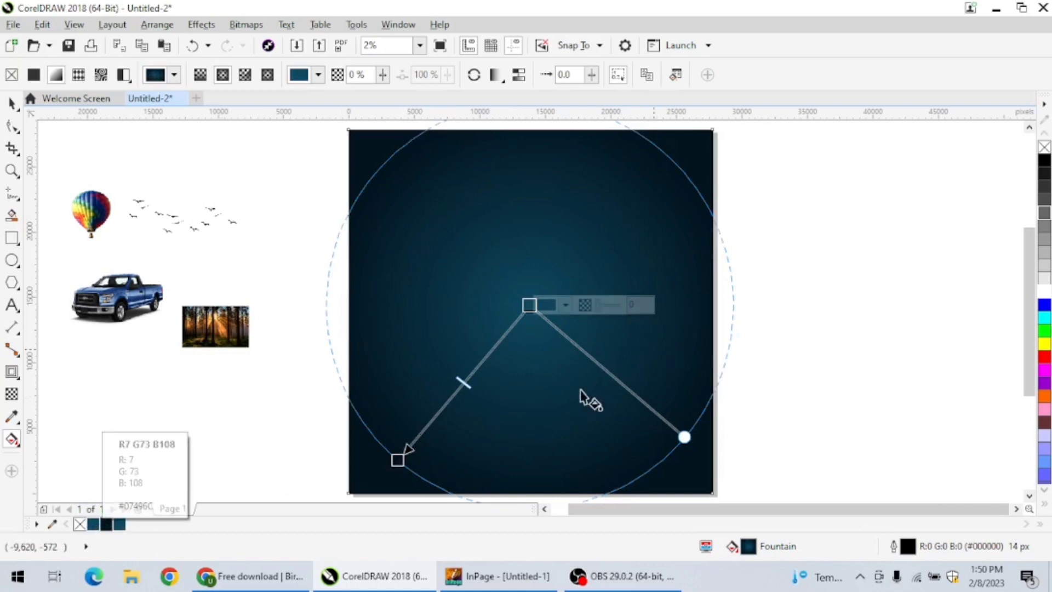
pyautogui.moveTo(399, 459); pyautogui.dragTo(405, 456)
pyautogui.press('space')
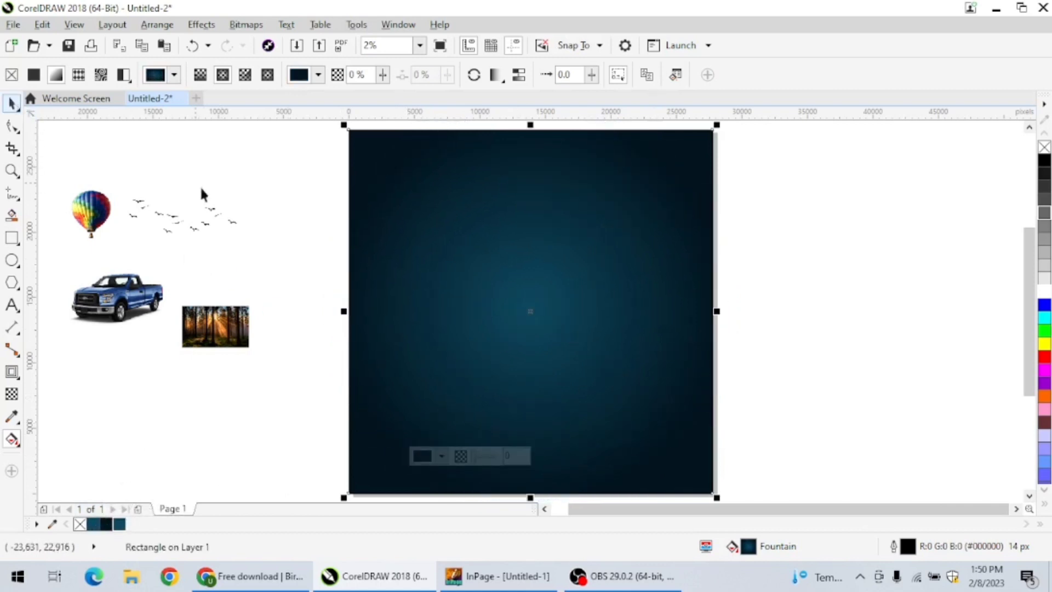
pyautogui.click(200, 185)
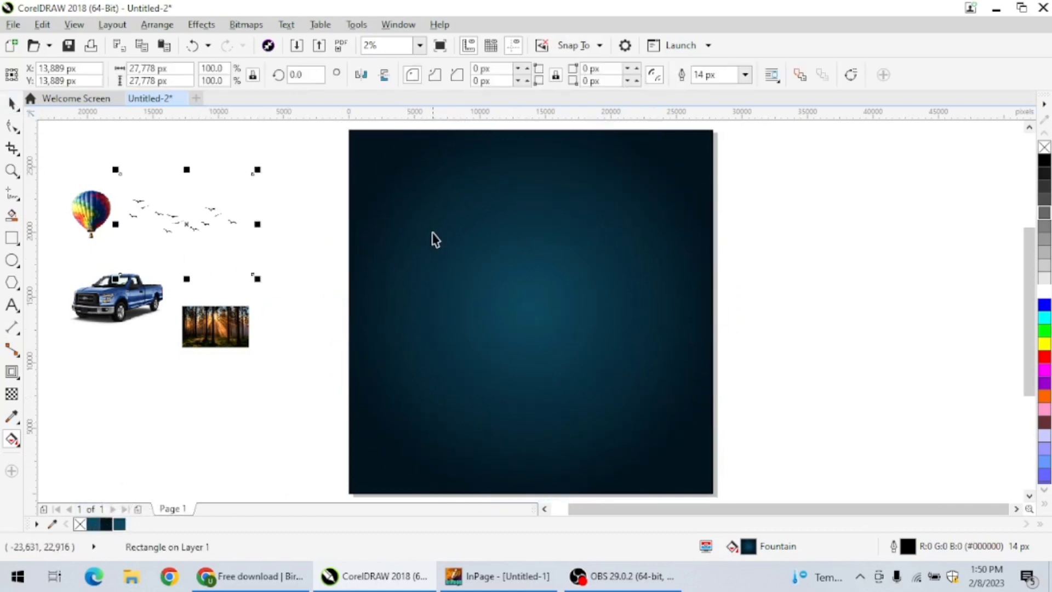
pyautogui.click(325, 244)
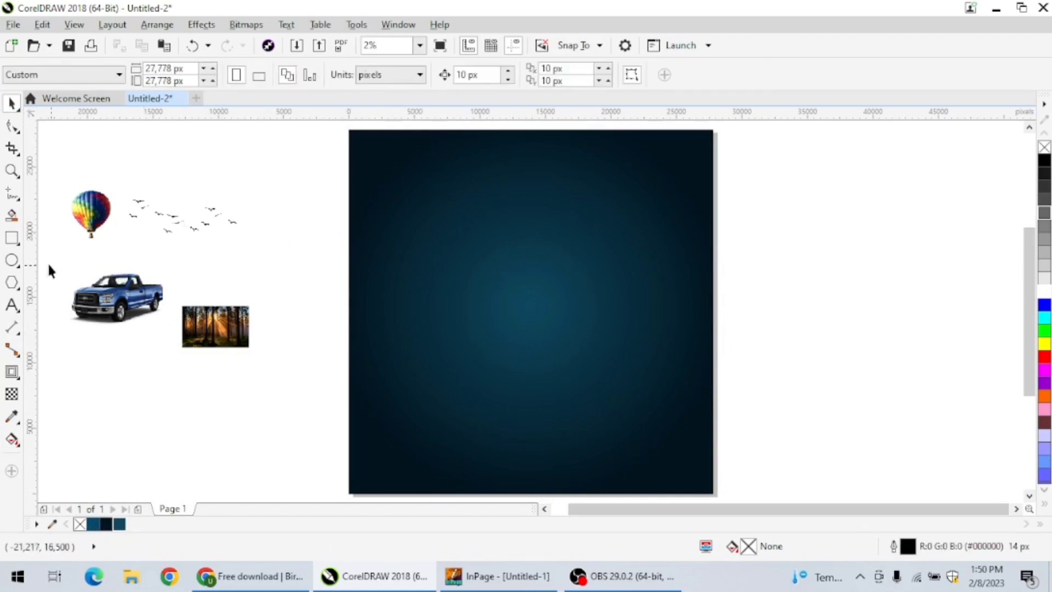
# Step: Draw an upright rectangle on the right half of the page and resize it to about 10,945 by 17,189 px
pyautogui.click(11, 238)
pyautogui.moveTo(543, 235); pyautogui.dragTo(670, 438)
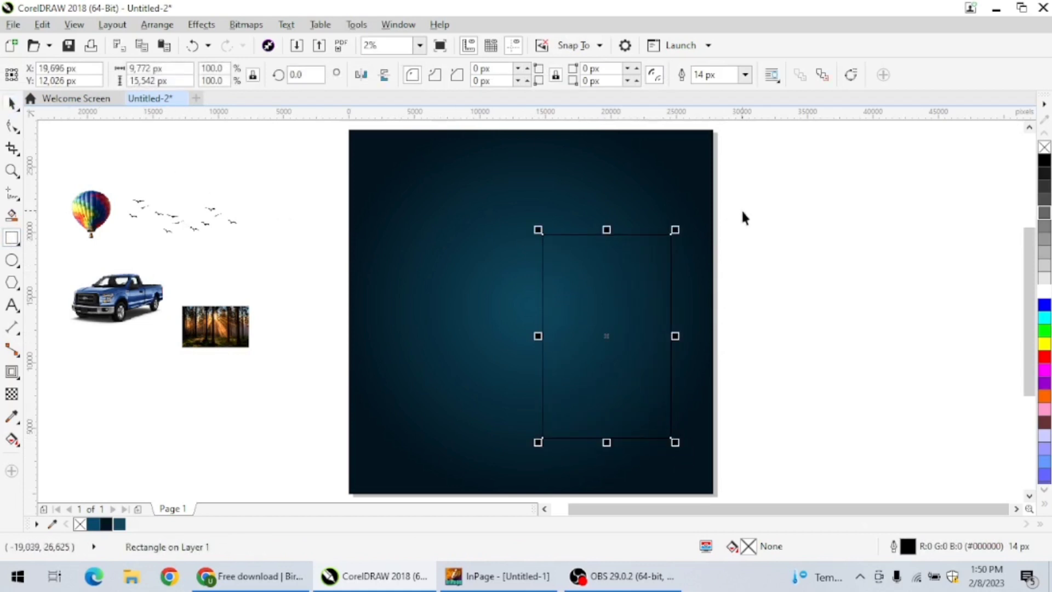
pyautogui.press('space')
pyautogui.moveTo(678, 231); pyautogui.dragTo(689, 212)
pyautogui.moveTo(652, 303); pyautogui.dragTo(685, 330)
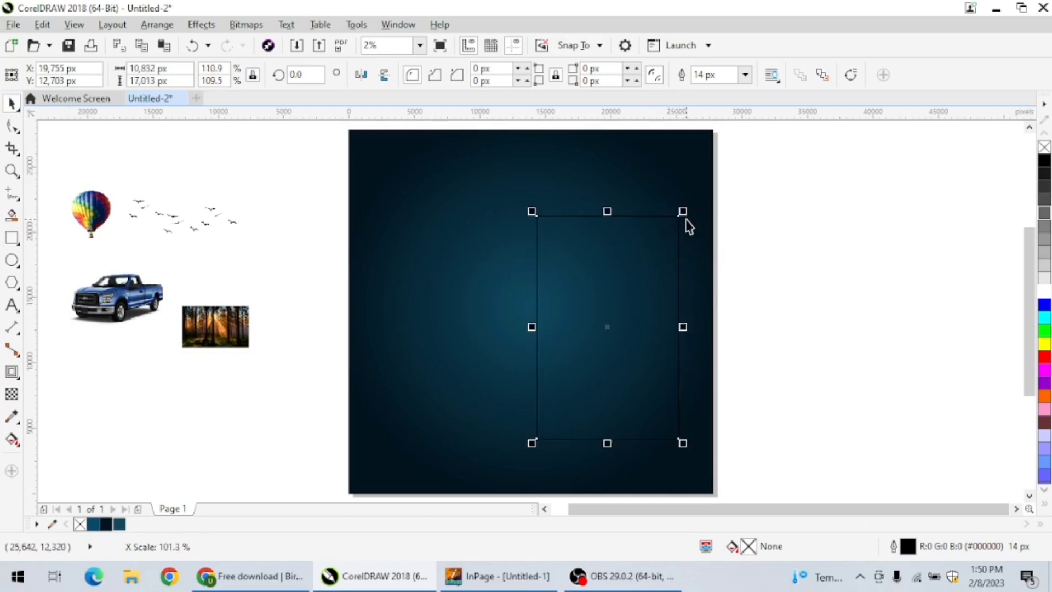
pyautogui.moveTo(684, 213); pyautogui.dragTo(686, 210)
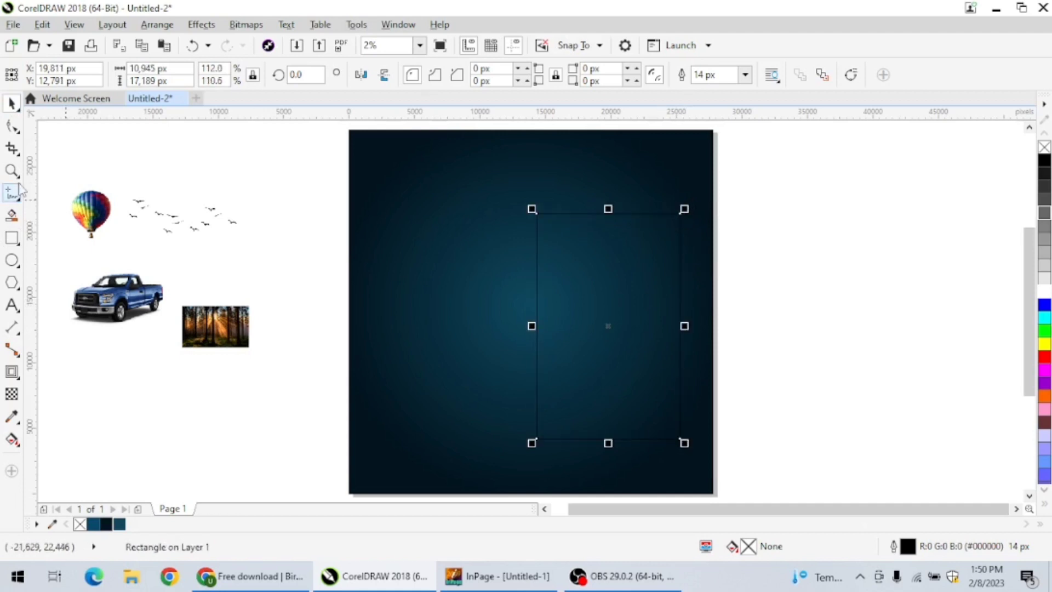
# Step: Convert the upright rectangle to curves and move its two left corner nodes inward to give it a perspective slant
pyautogui.click(12, 130)
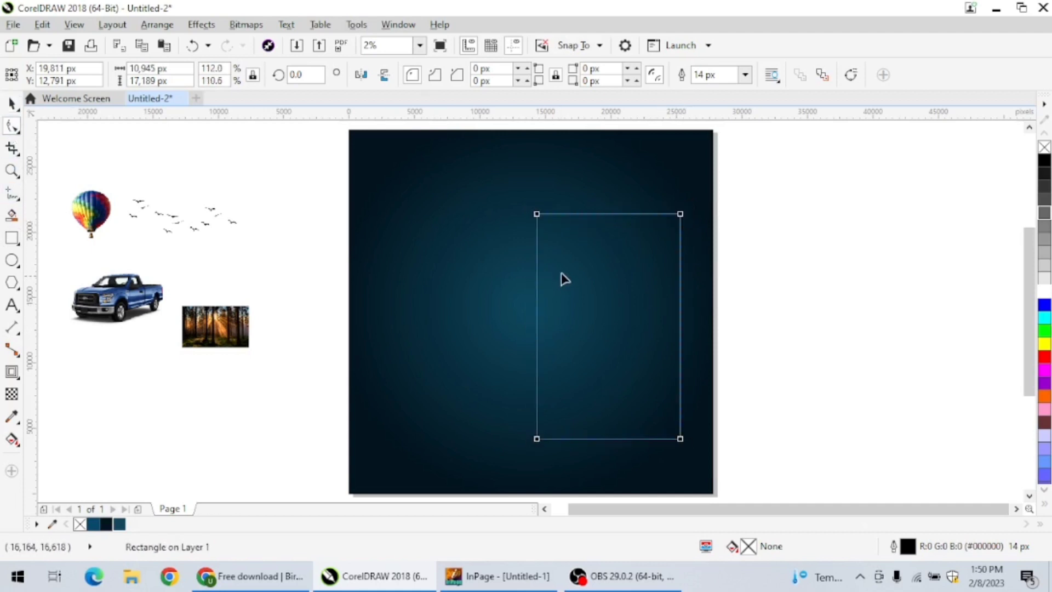
pyautogui.click(579, 215)
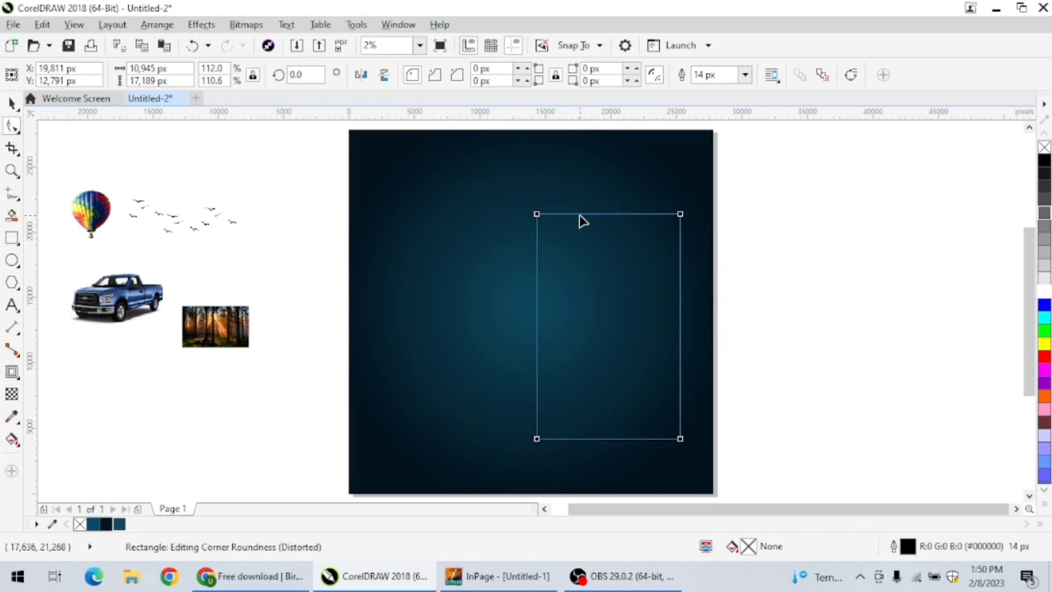
pyautogui.rightClick(582, 220)
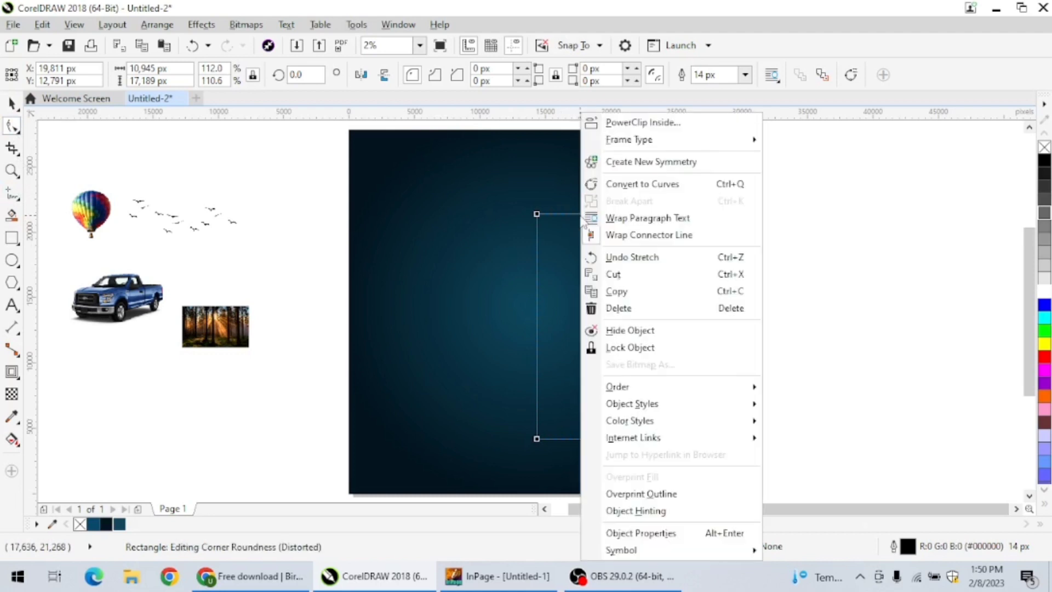
pyautogui.click(634, 186)
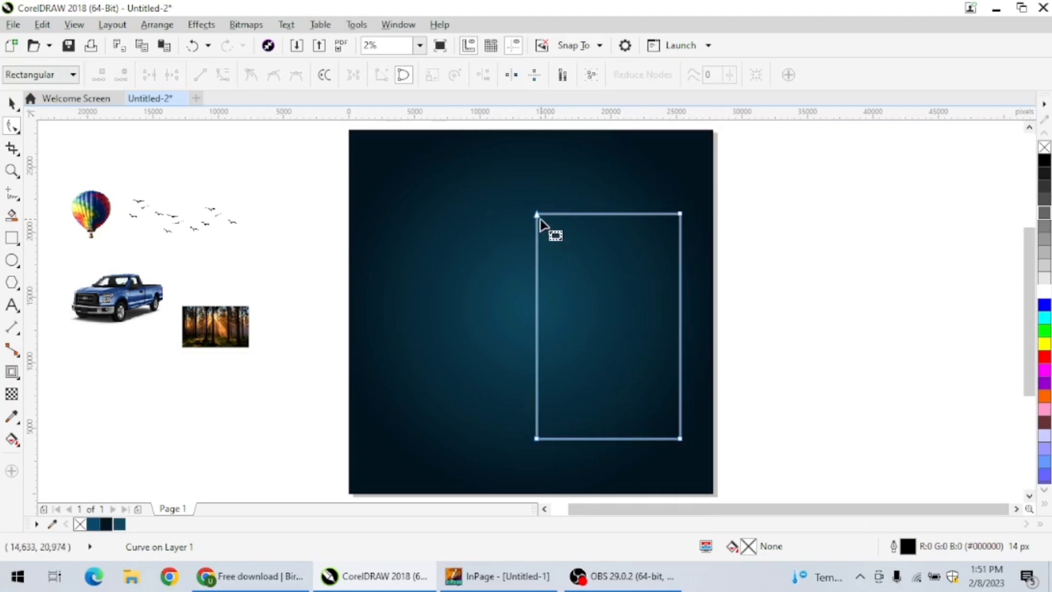
pyautogui.moveTo(538, 214); pyautogui.dragTo(541, 229)
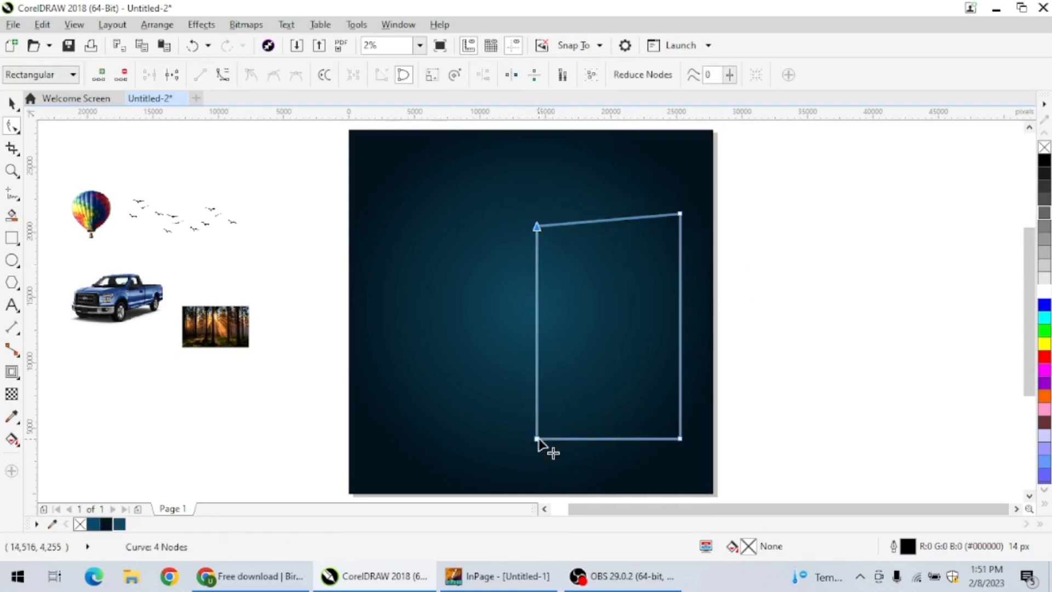
pyautogui.moveTo(537, 439); pyautogui.dragTo(540, 418)
# Step: Resize the slanted shape to about 10,366 by 18,131 px and give it a white outline
pyautogui.click(11, 103)
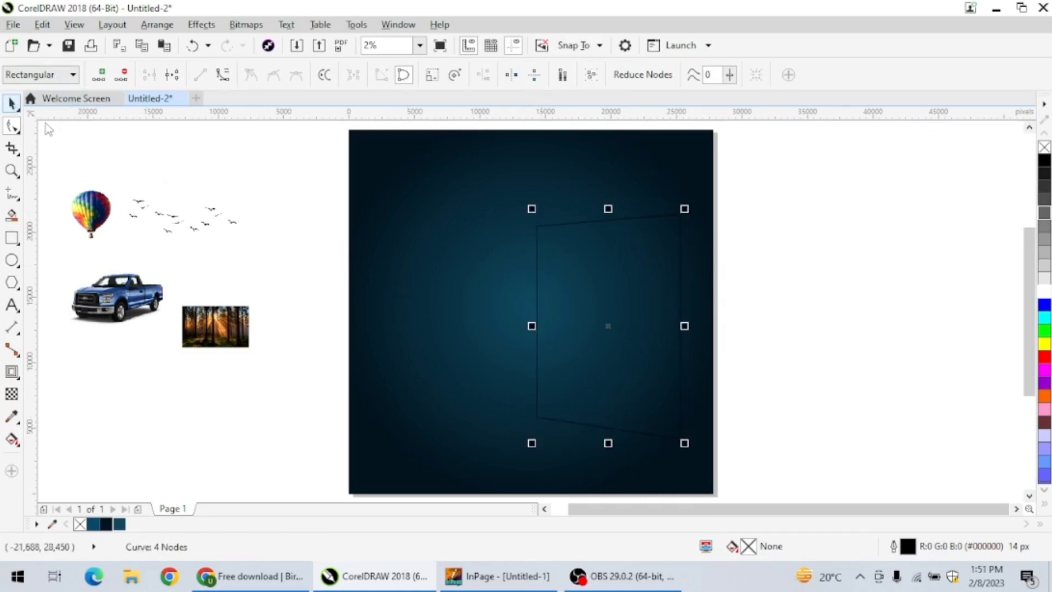
pyautogui.moveTo(685, 327); pyautogui.dragTo(681, 326)
pyautogui.click(774, 320)
pyautogui.click(656, 283)
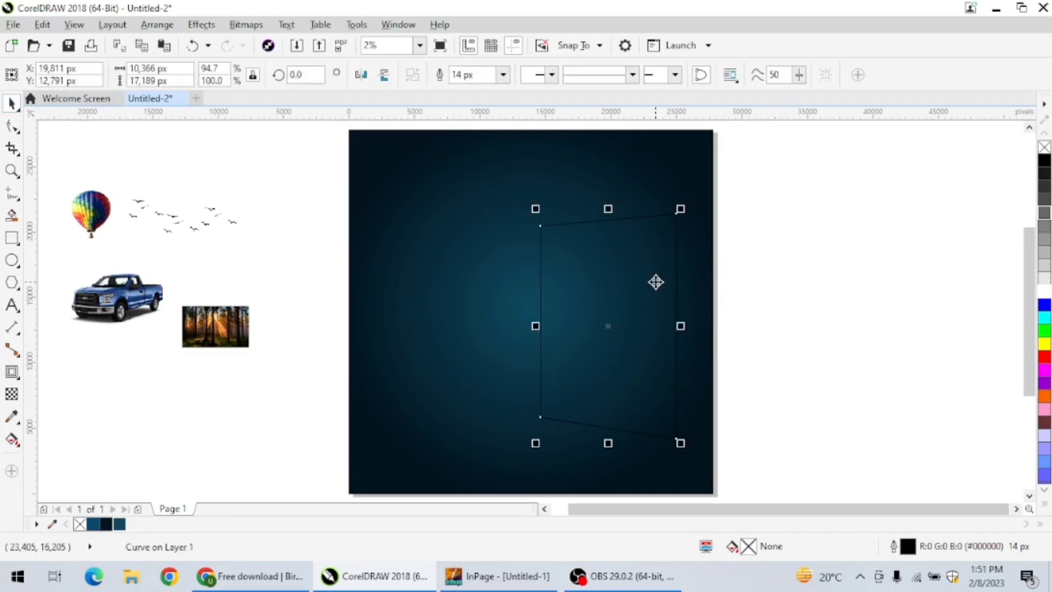
pyautogui.rightClick(1042, 292)
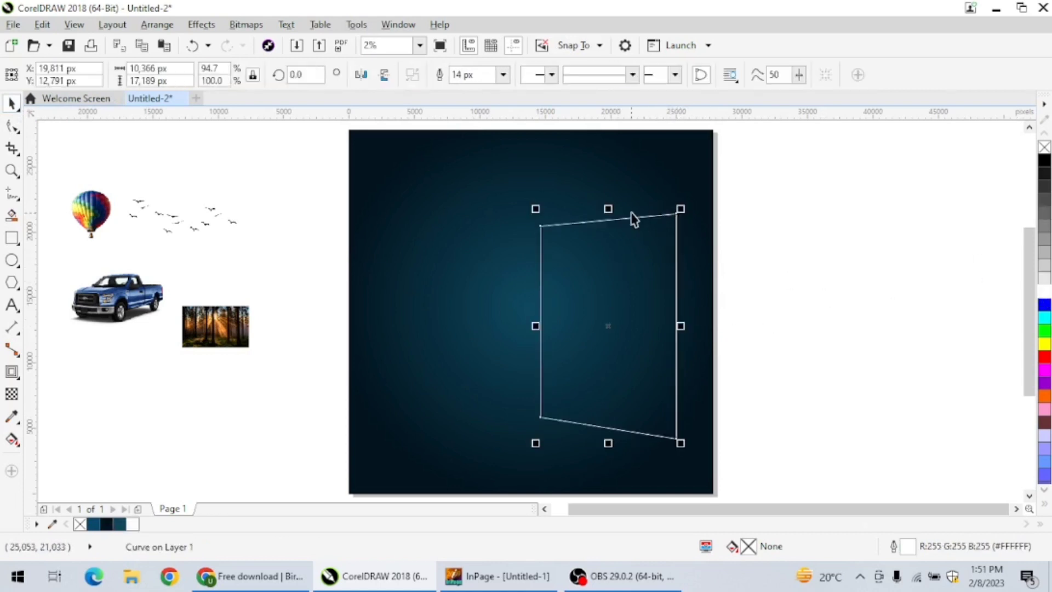
pyautogui.moveTo(609, 210); pyautogui.dragTo(606, 205)
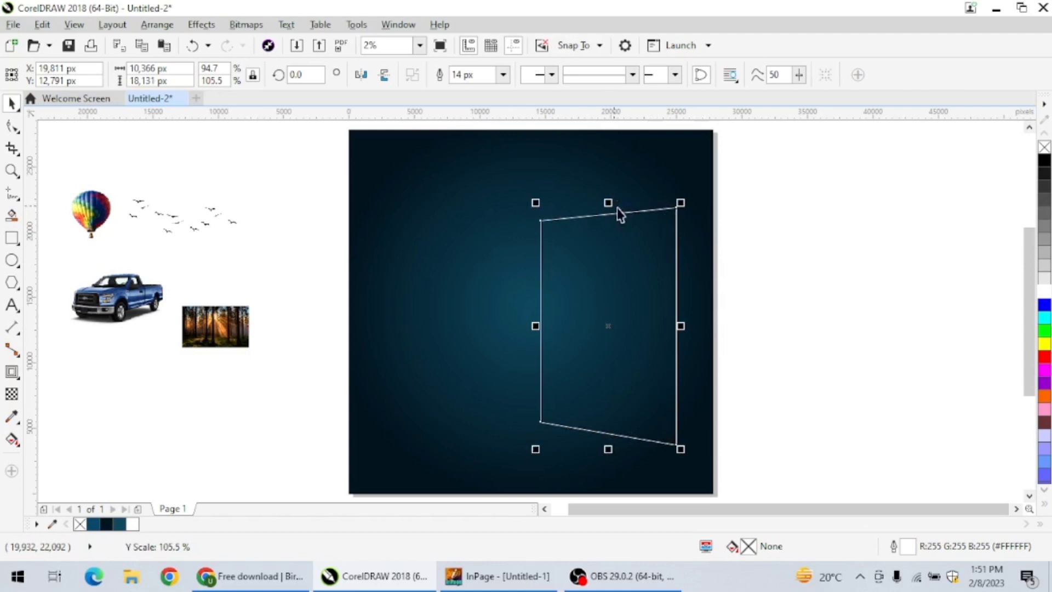
pyautogui.click(784, 244)
# Step: Duplicate the slanted shape in place and shrink the copy to about 9,660 by 17,307 px as an inner border
pyautogui.click(635, 265)
pyautogui.hotkey('ctrl', 'c')
pyautogui.hotkey('ctrl', 'v')
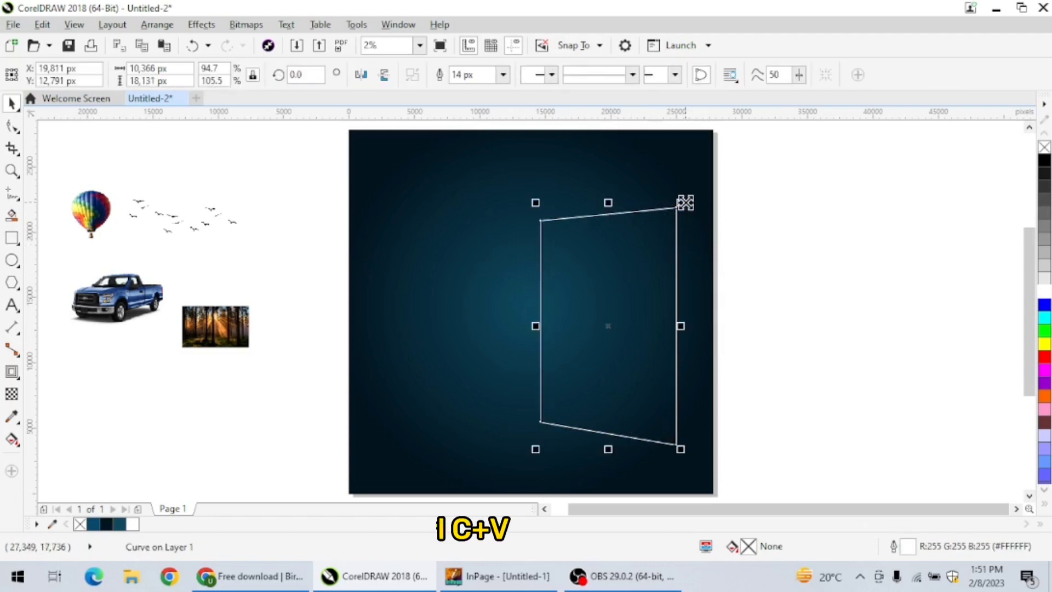
pyautogui.moveTo(680, 203); pyautogui.dragTo(680, 202)
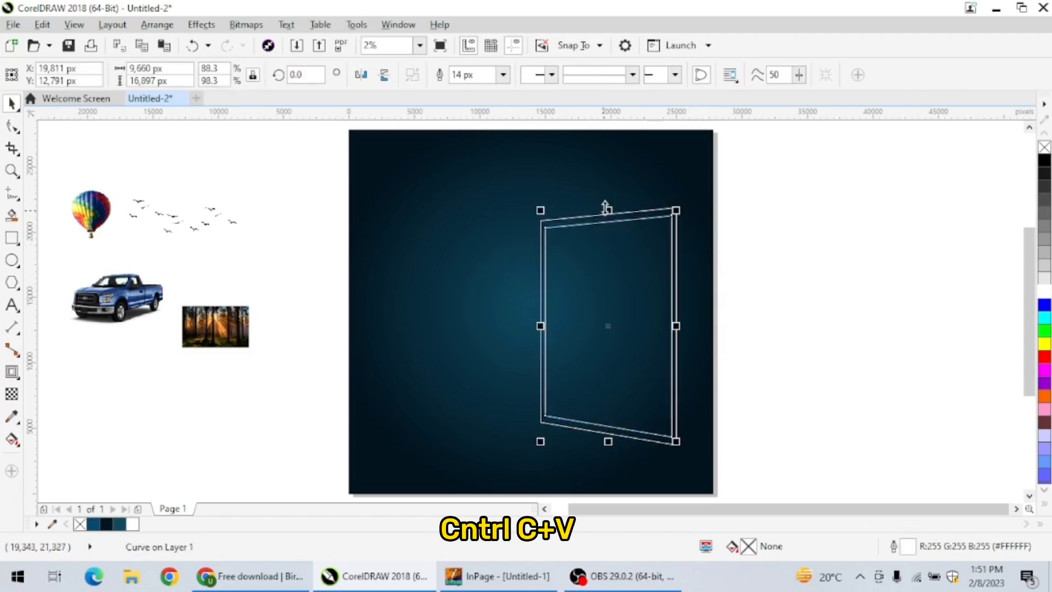
pyautogui.moveTo(607, 208); pyautogui.dragTo(615, 207)
pyautogui.click(821, 280)
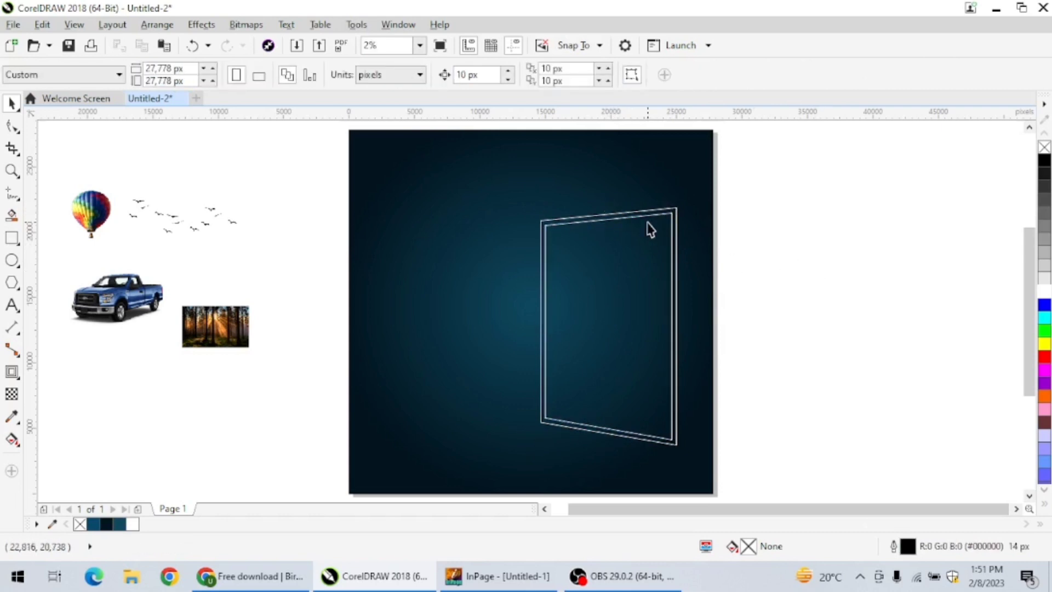
# Step: Smart Fill the gap between the two outlines in red, move the resulting frame aside, and delete the two original outlines
pyautogui.click(12, 218)
pyautogui.click(571, 220)
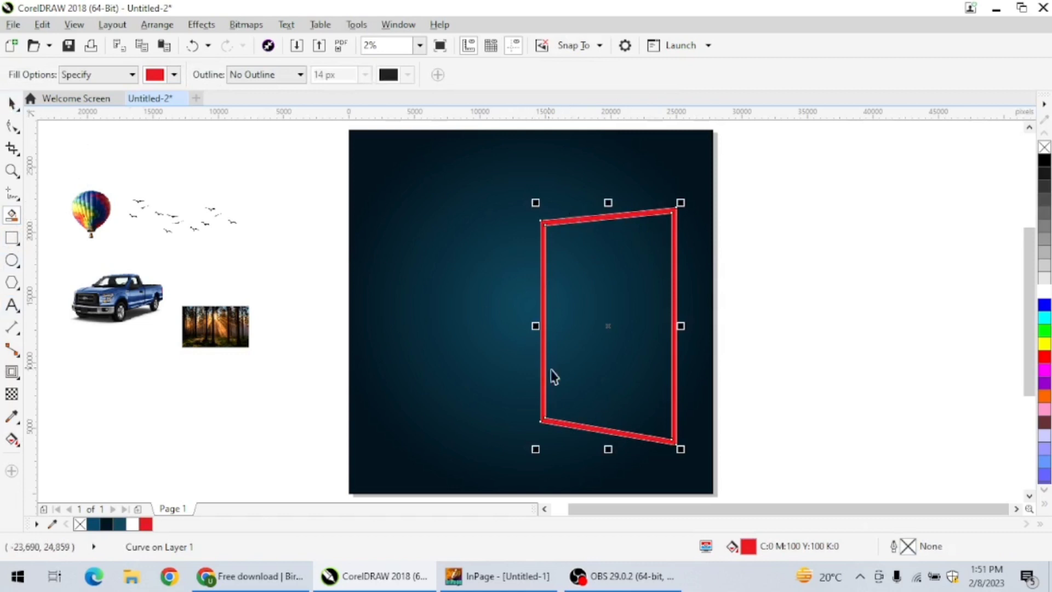
pyautogui.press('space')
pyautogui.moveTo(606, 322); pyautogui.dragTo(442, 324)
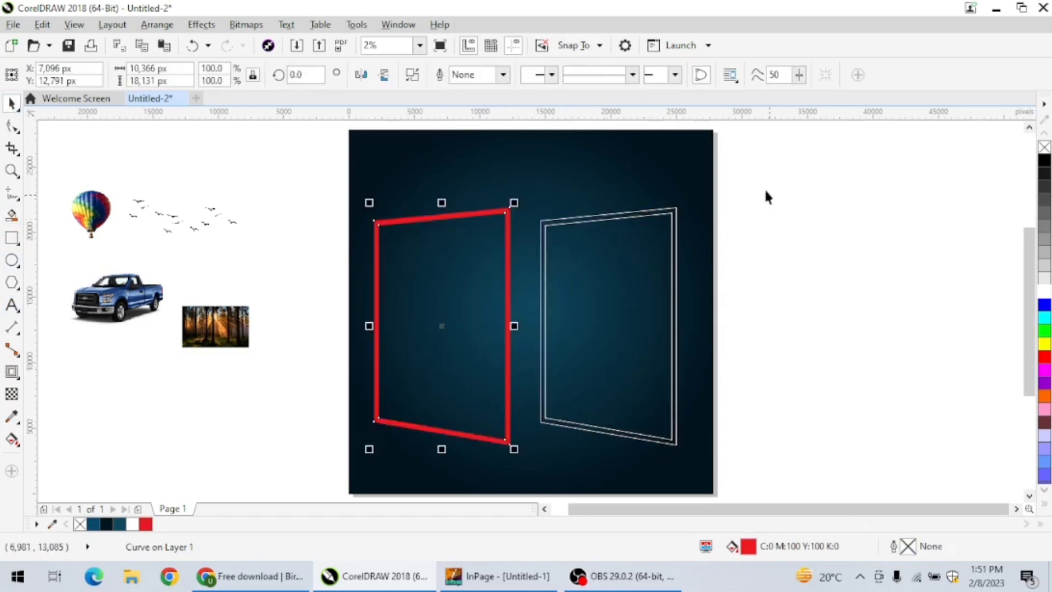
pyautogui.moveTo(766, 196); pyautogui.dragTo(531, 461)
pyautogui.press('Delete')
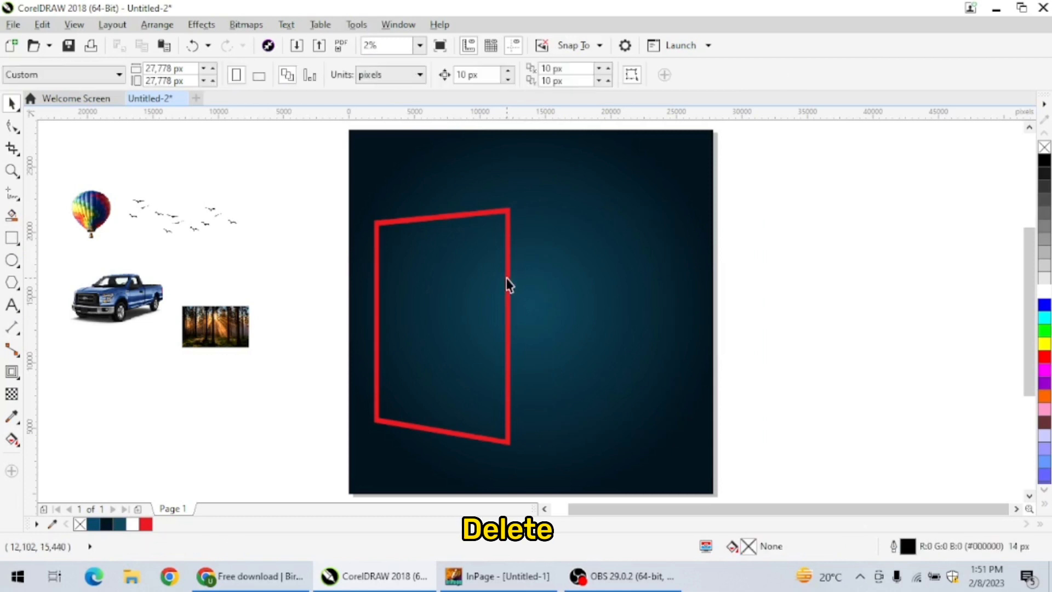
# Step: Move the slanted frame back to the right half of the page and recolour it yellow
pyautogui.click(506, 286)
pyautogui.moveTo(508, 289); pyautogui.dragTo(644, 298)
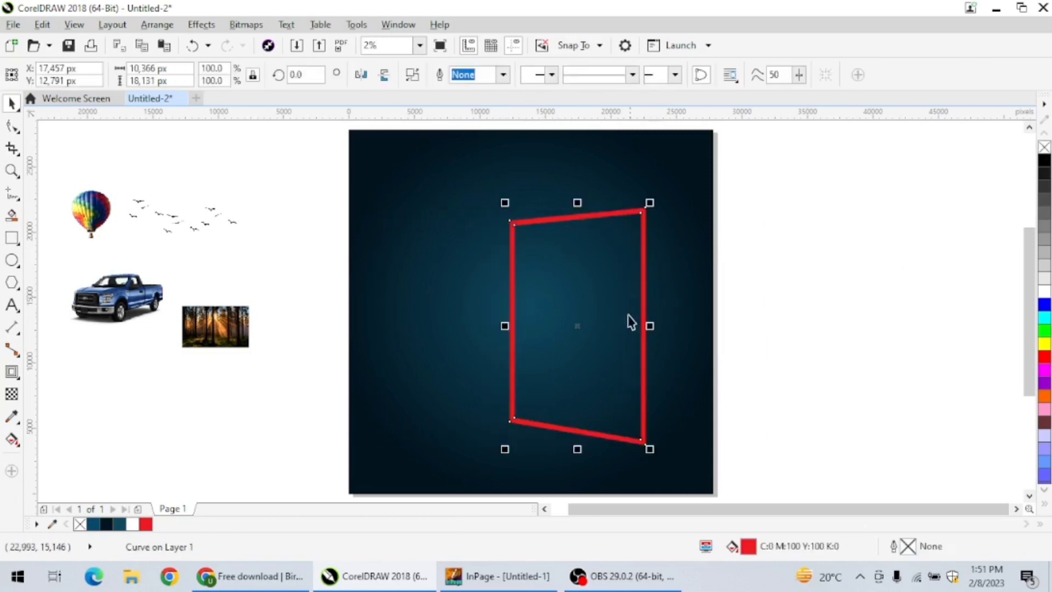
pyautogui.moveTo(577, 325); pyautogui.dragTo(598, 329)
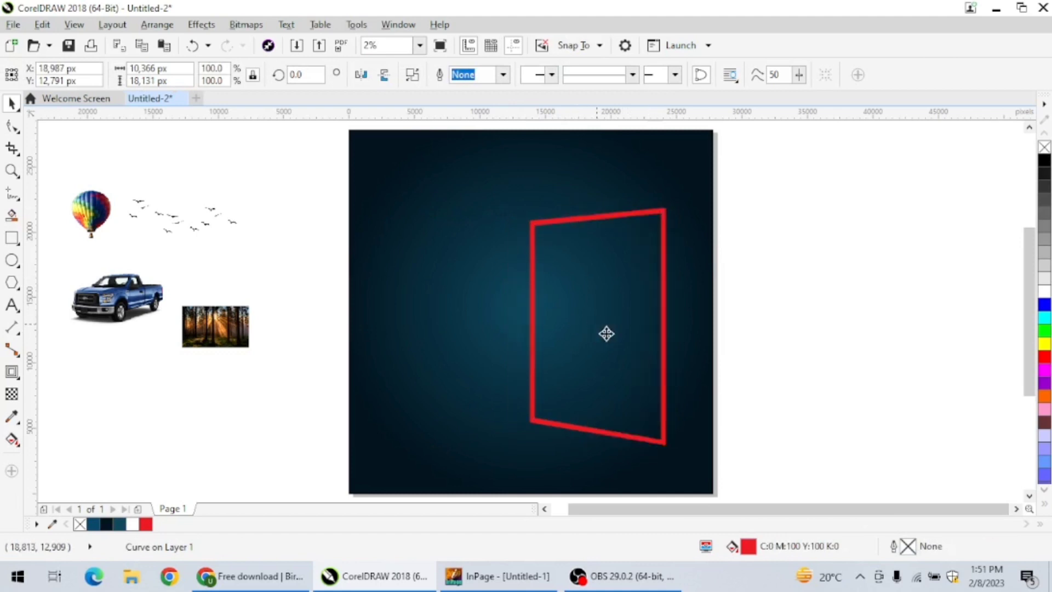
pyautogui.rightClick(1044, 344)
pyautogui.click(850, 322)
pyautogui.moveTo(601, 216); pyautogui.dragTo(604, 219)
pyautogui.click(799, 248)
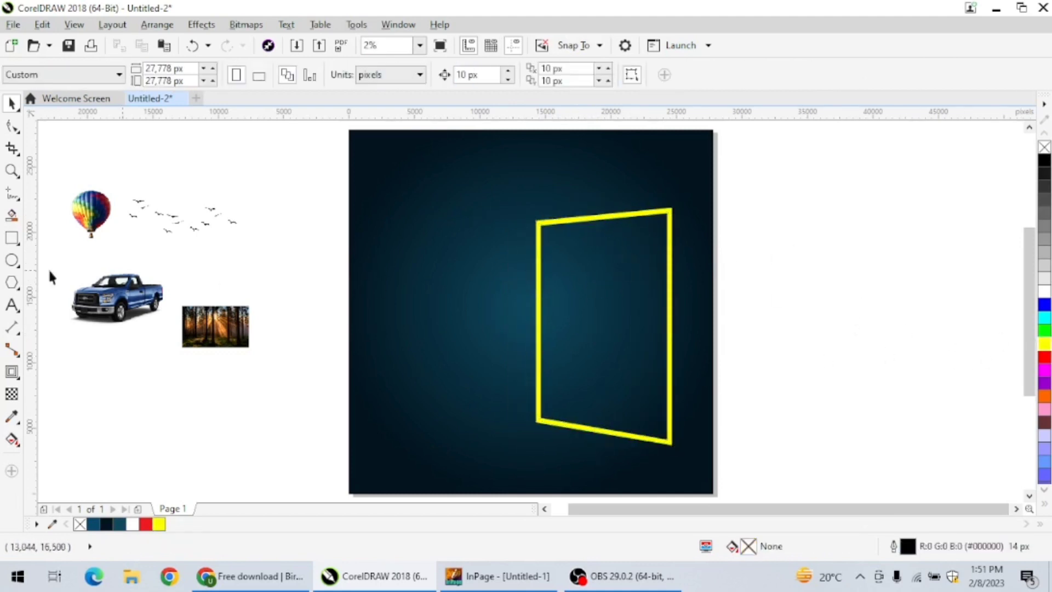
# Step: Smart Fill the interior of the yellow frame with red
pyautogui.click(9, 217)
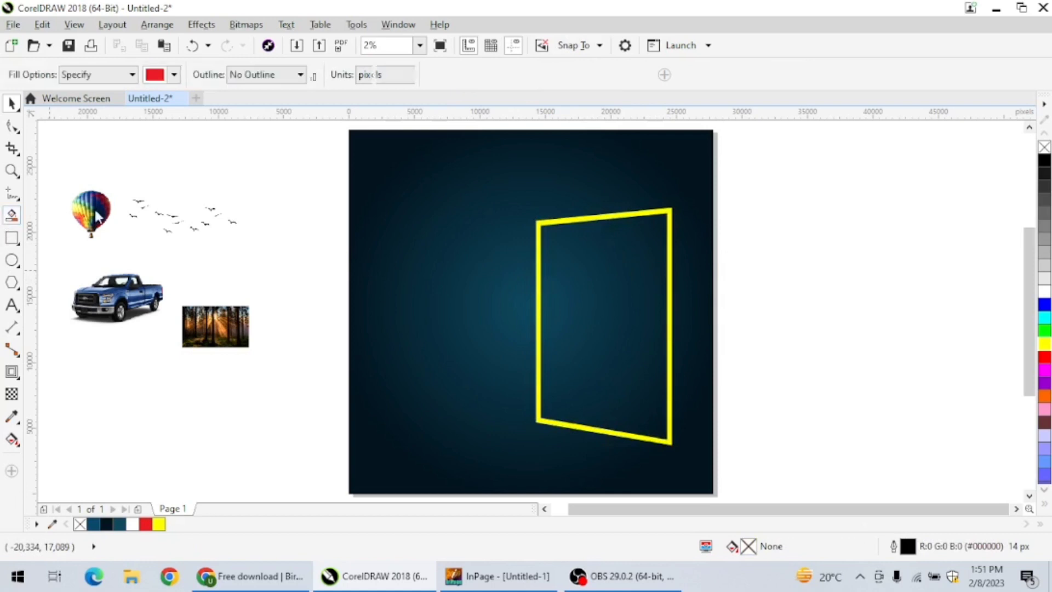
pyautogui.click(591, 301)
pyautogui.press('space')
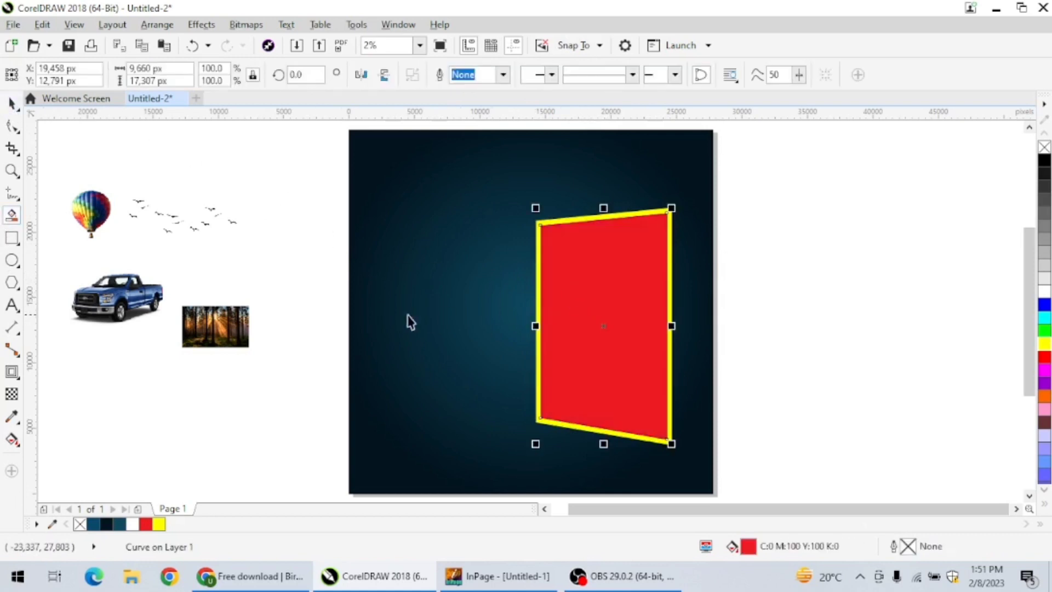
# Step: Enlarge the forest photo to about 14,102 by 8,806 px and PowerClip it inside the red panel
pyautogui.click(218, 325)
pyautogui.moveTo(256, 298); pyautogui.dragTo(301, 275)
pyautogui.moveTo(233, 330); pyautogui.dragTo(383, 299)
pyautogui.moveTo(452, 349); pyautogui.dragTo(463, 356)
pyautogui.rightClick(411, 313)
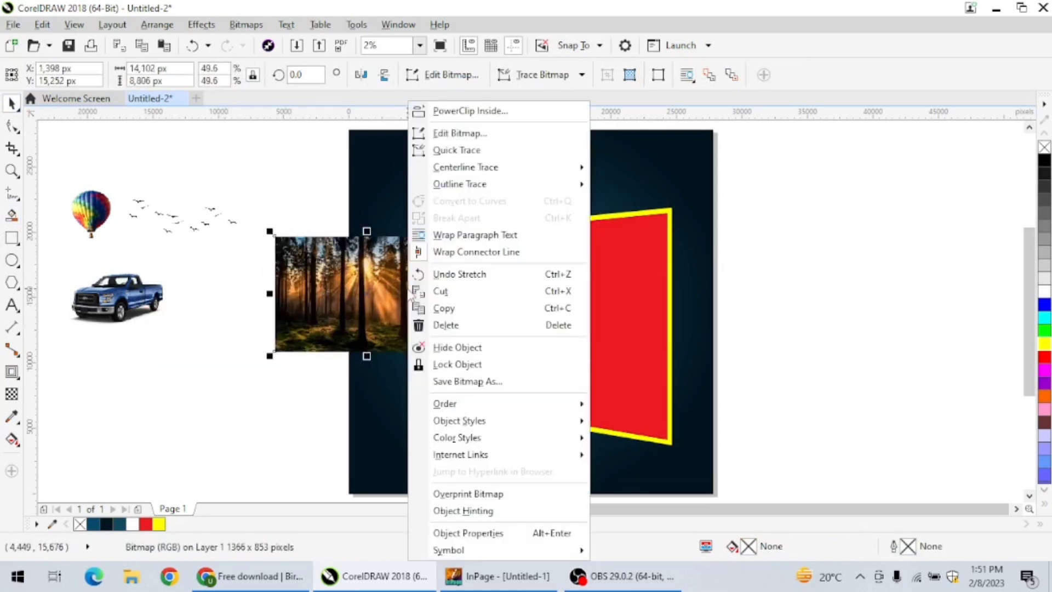
pyautogui.click(470, 112)
pyautogui.click(582, 360)
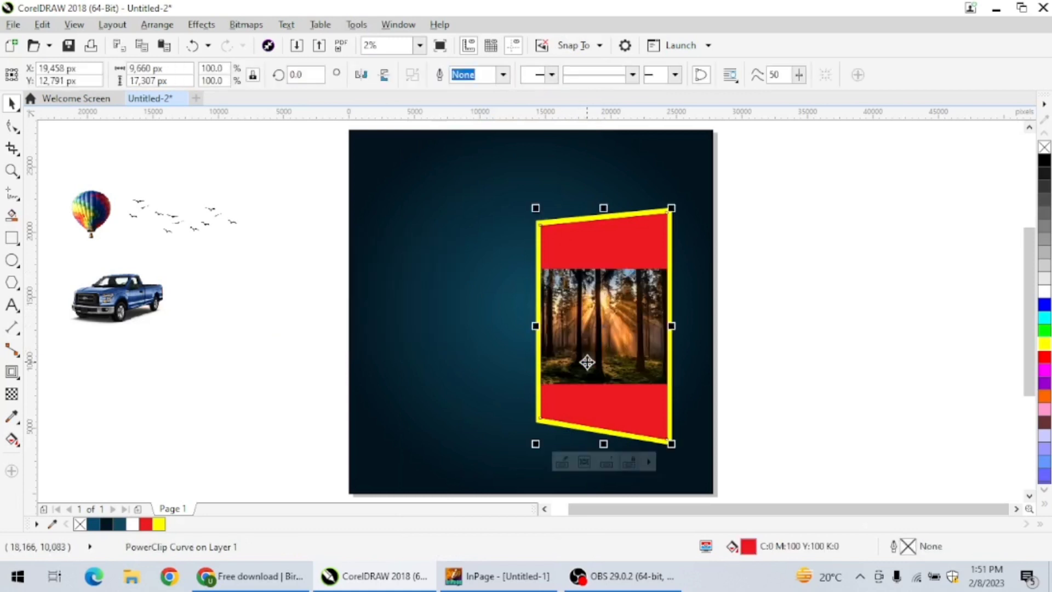
# Step: Edit the PowerClip contents and skew the forest photo slightly to follow the frame's perspective
pyautogui.click(585, 462)
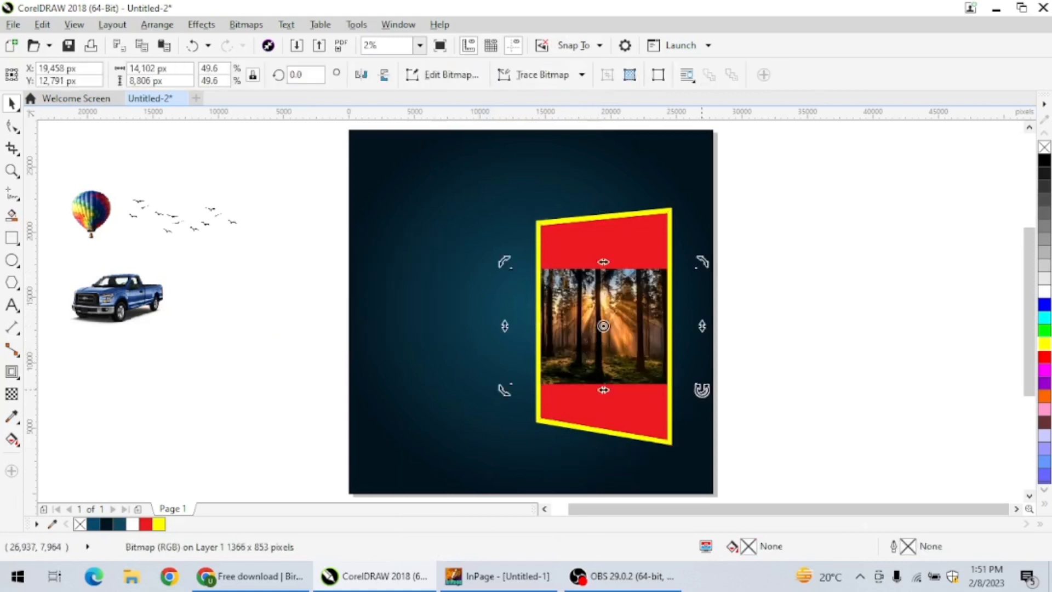
pyautogui.moveTo(702, 390); pyautogui.dragTo(700, 394)
pyautogui.click(782, 365)
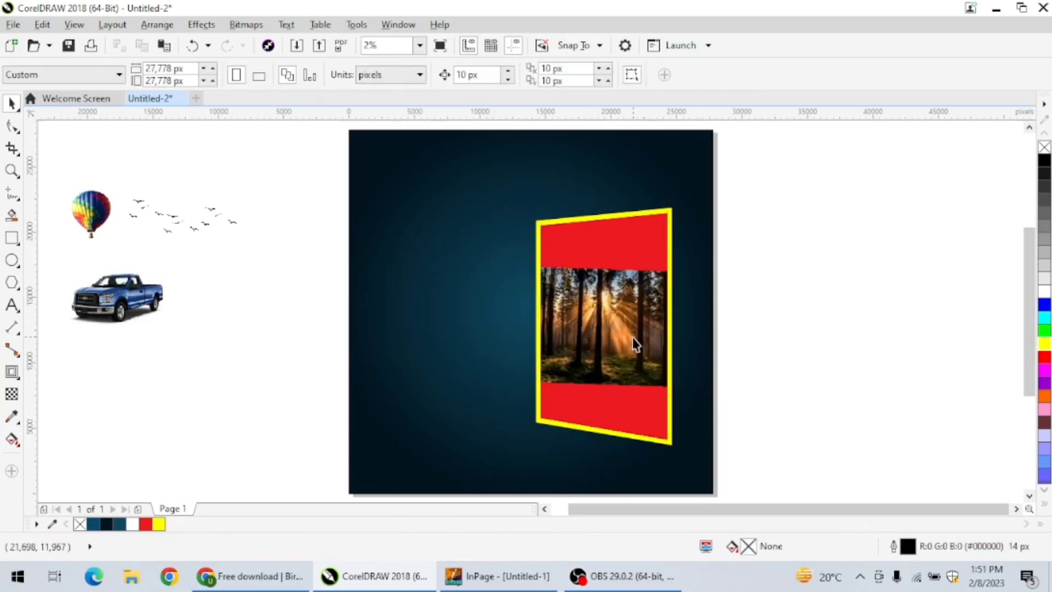
# Step: Edit the PowerClip contents, enlarge the forest photo to fill the yellow frame and rotate it to about 0.7 degrees
pyautogui.click(602, 384)
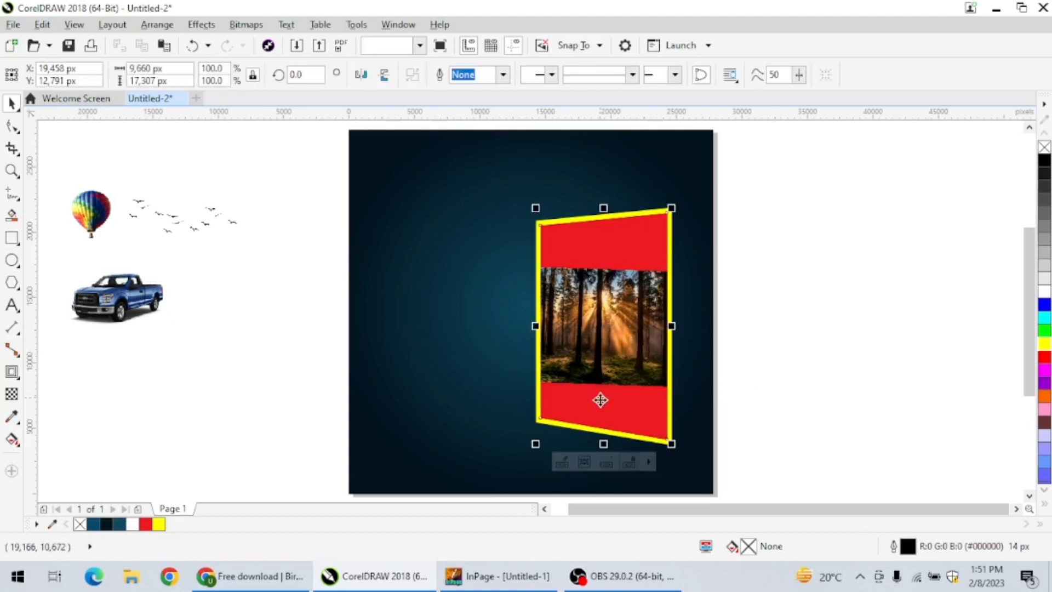
pyautogui.click(584, 461)
pyautogui.moveTo(700, 260); pyautogui.dragTo(792, 197)
pyautogui.click(604, 327)
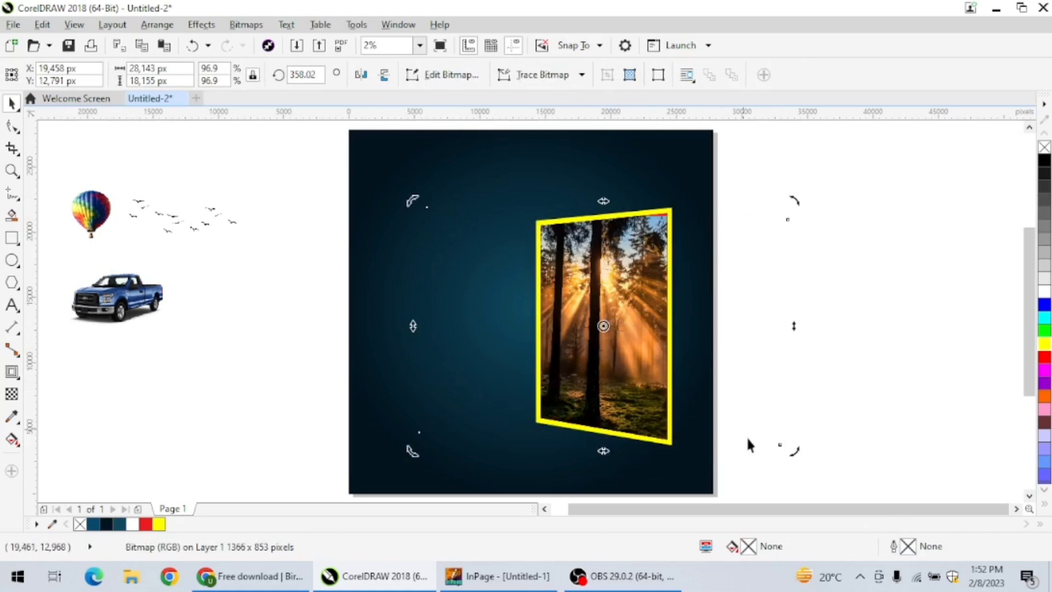
pyautogui.moveTo(793, 449)
pyautogui.mouseDown()
pyautogui.moveTo(810, 435)
pyautogui.moveTo(808, 445)
pyautogui.mouseUp()
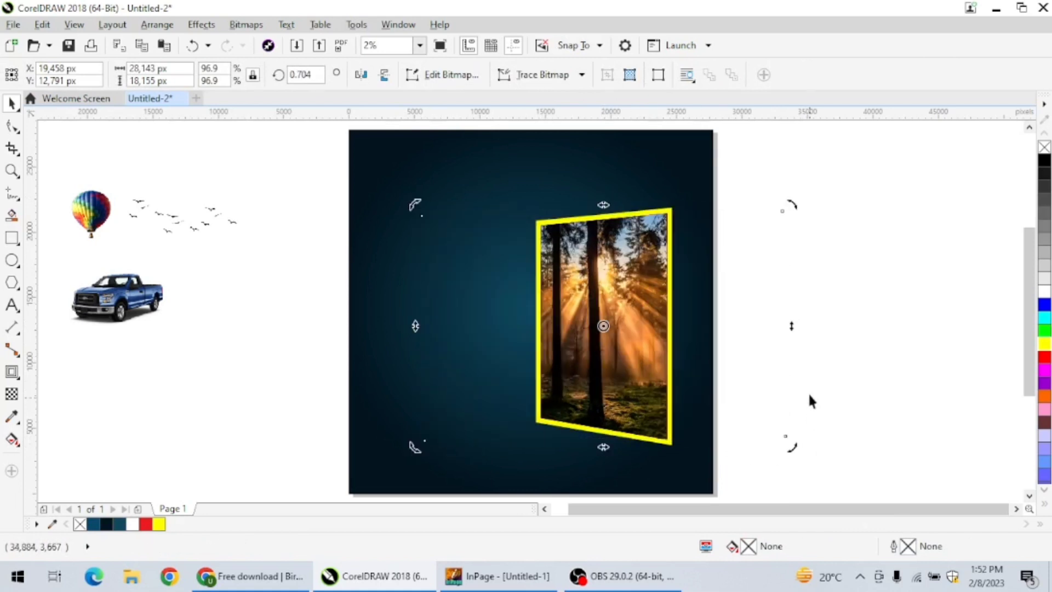
pyautogui.click(653, 421)
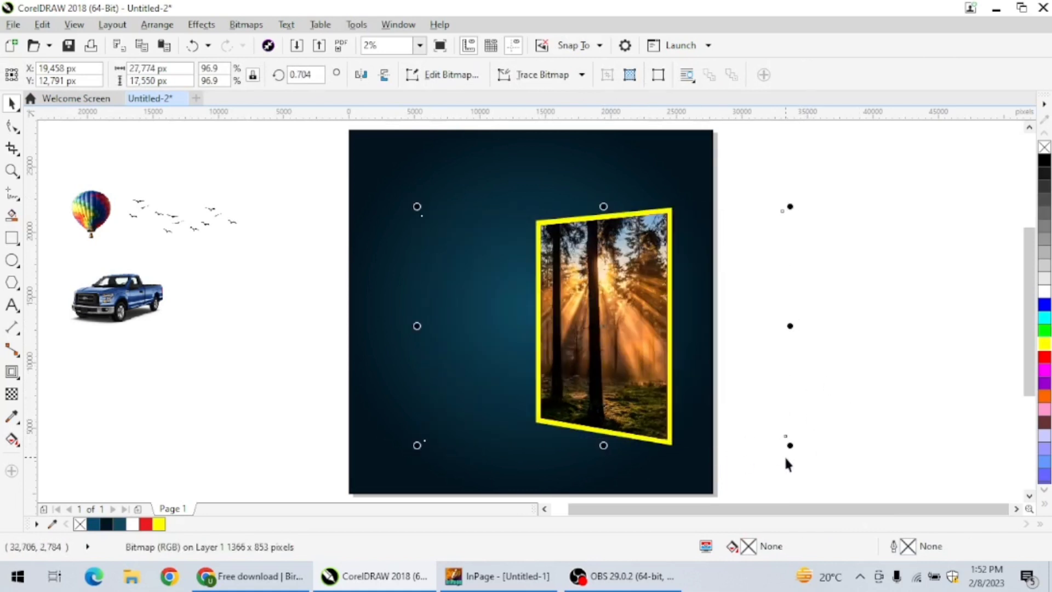
# Step: Enlarge the clipped forest photo to about 28,322 by 17,897 px and shift it slightly right within the frame
pyautogui.moveTo(789, 444); pyautogui.dragTo(794, 444)
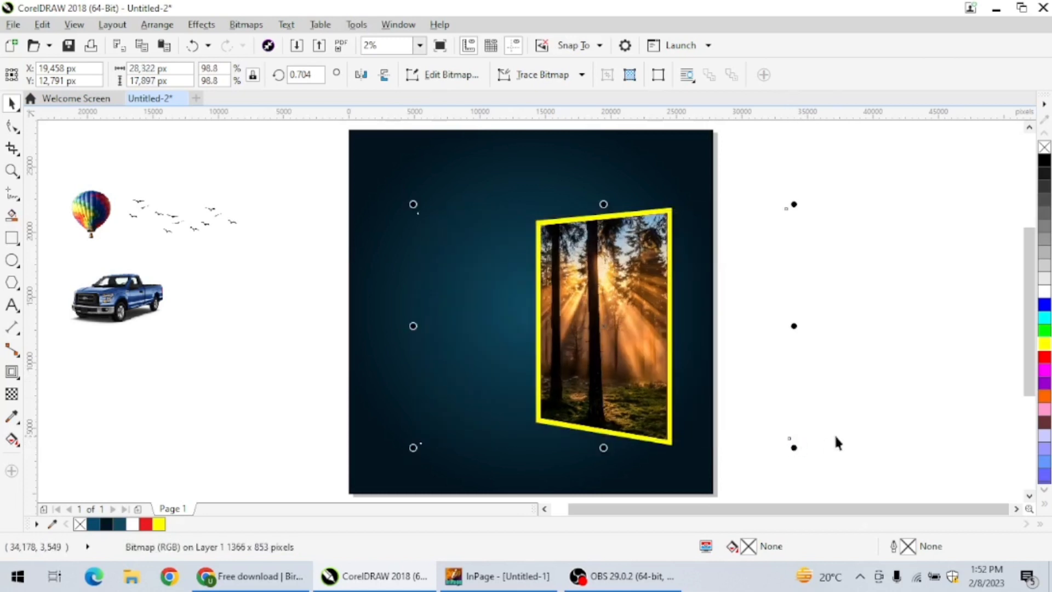
pyautogui.click(833, 433)
pyautogui.click(671, 404)
pyautogui.click(589, 457)
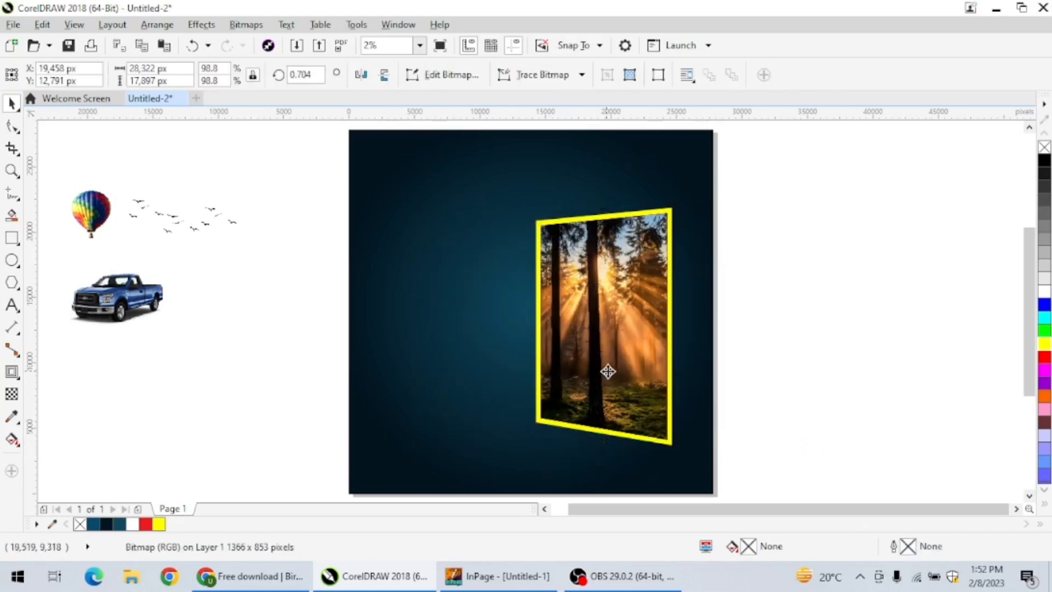
pyautogui.moveTo(606, 369); pyautogui.dragTo(623, 372)
pyautogui.click(767, 362)
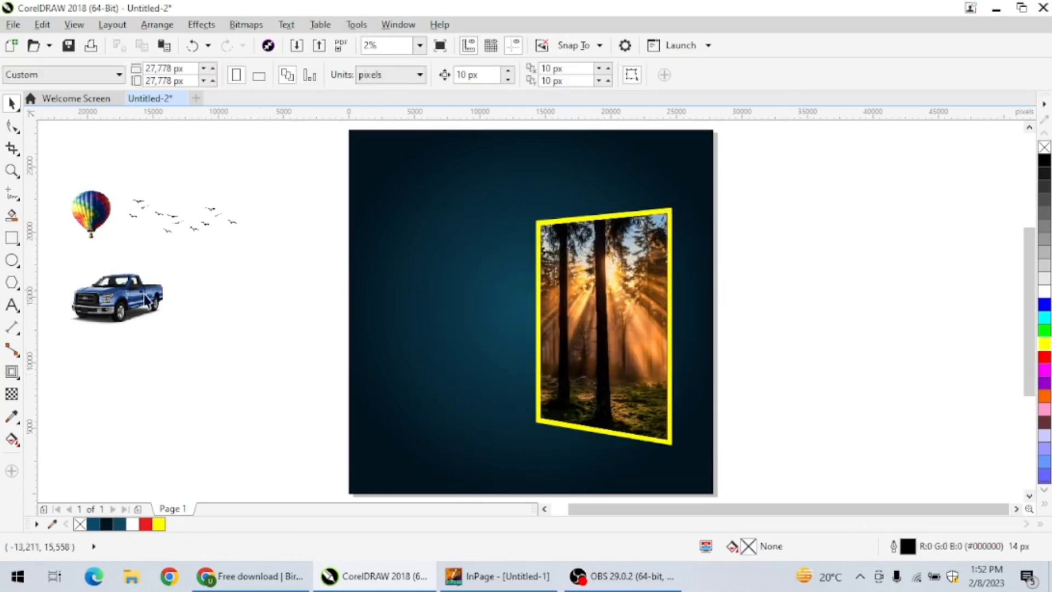
# Step: Move the truck onto the page, bring it to the front, and enlarge it to about 20,966 by 14,185 px over the yellow frame
pyautogui.moveTo(147, 301); pyautogui.dragTo(512, 403)
pyautogui.hotkey('shift', 'pageup')
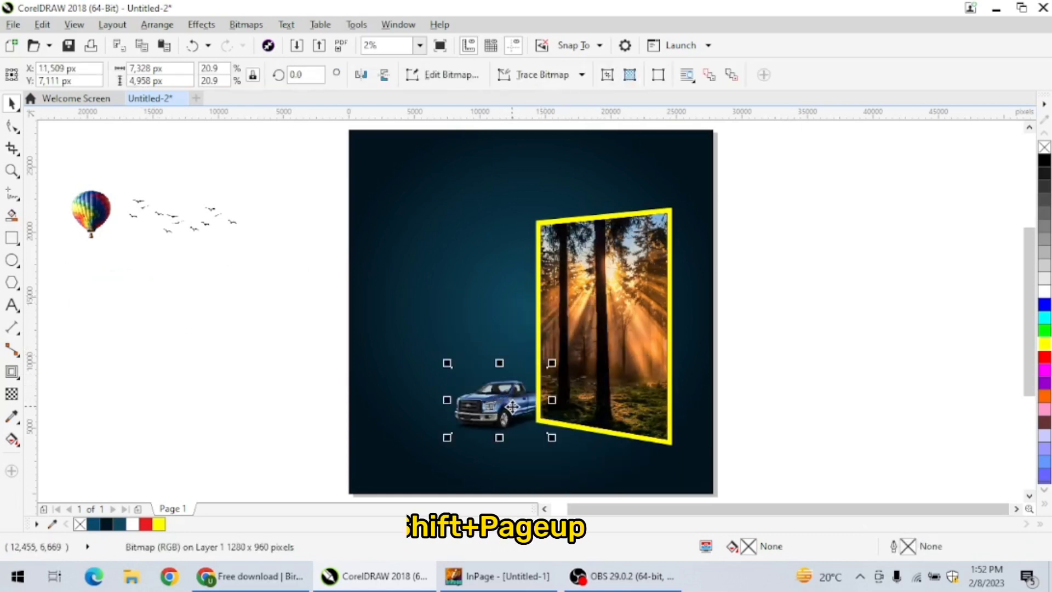
pyautogui.moveTo(551, 363); pyautogui.dragTo(640, 303)
pyautogui.moveTo(501, 401); pyautogui.dragTo(636, 409)
# Step: Nudge the truck slightly down and enlarge it to about 21,314 by 14,421 px
pyautogui.click(597, 406)
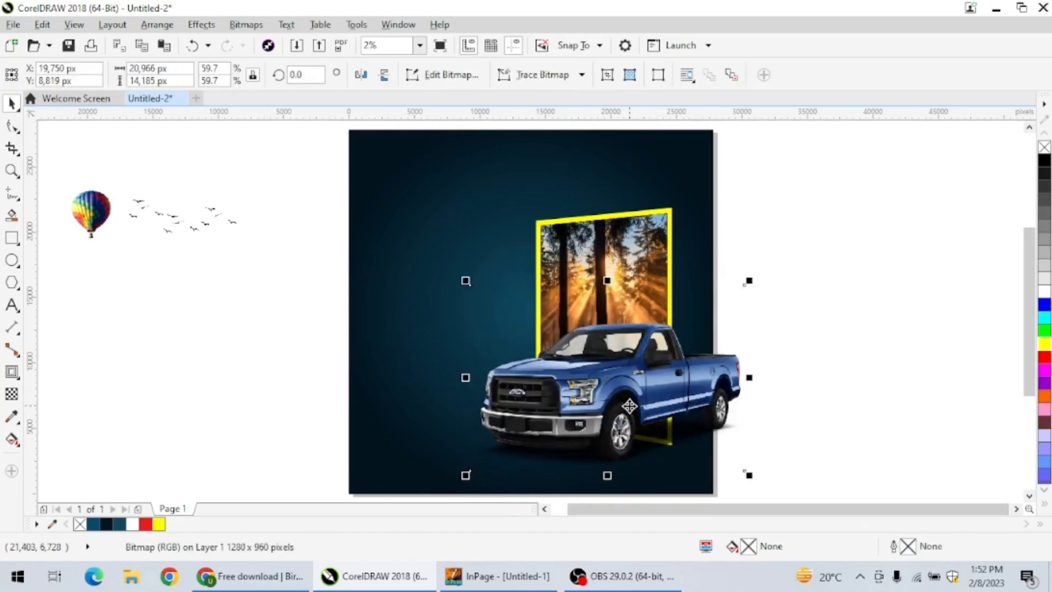
pyautogui.click(637, 409)
pyautogui.click(650, 419)
pyautogui.moveTo(654, 406); pyautogui.dragTo(653, 411)
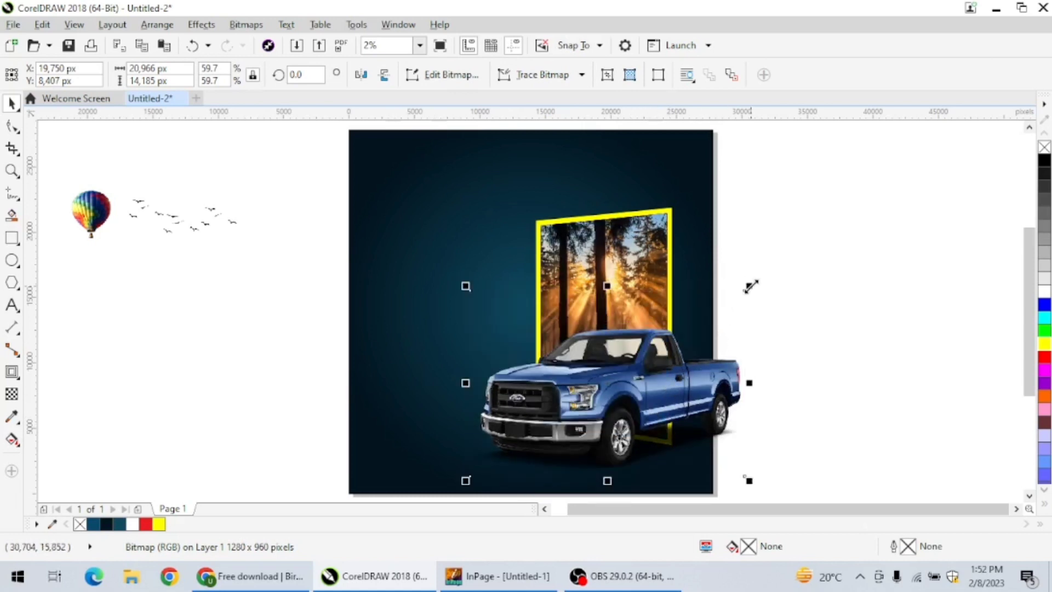
pyautogui.moveTo(751, 285); pyautogui.dragTo(754, 283)
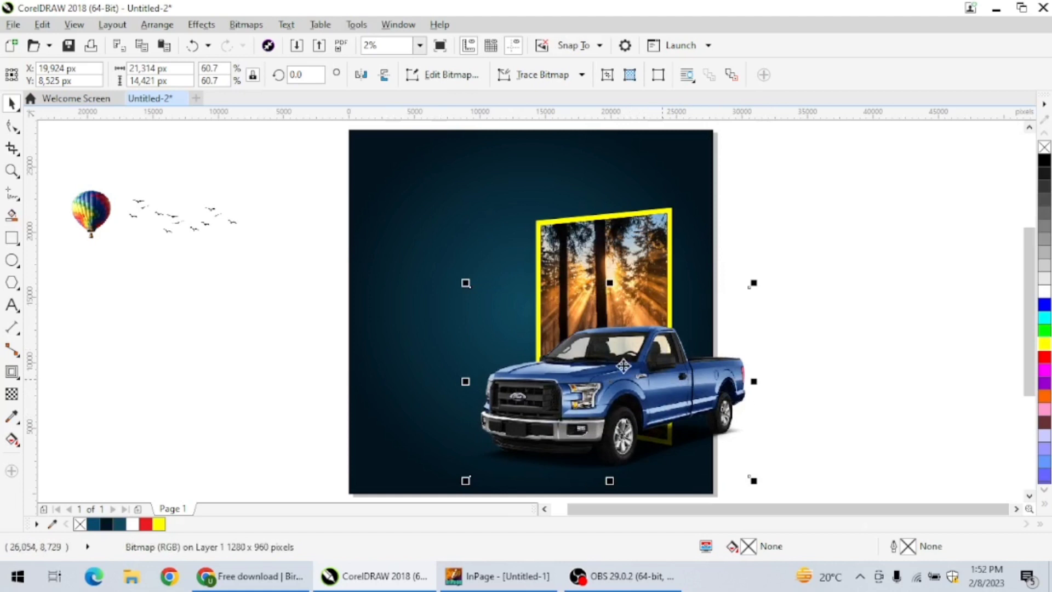
# Step: Crop the truck's rear at the yellow frame's right edge by moving the bitmap's two right-hand nodes inward with the Shape tool
pyautogui.click(12, 130)
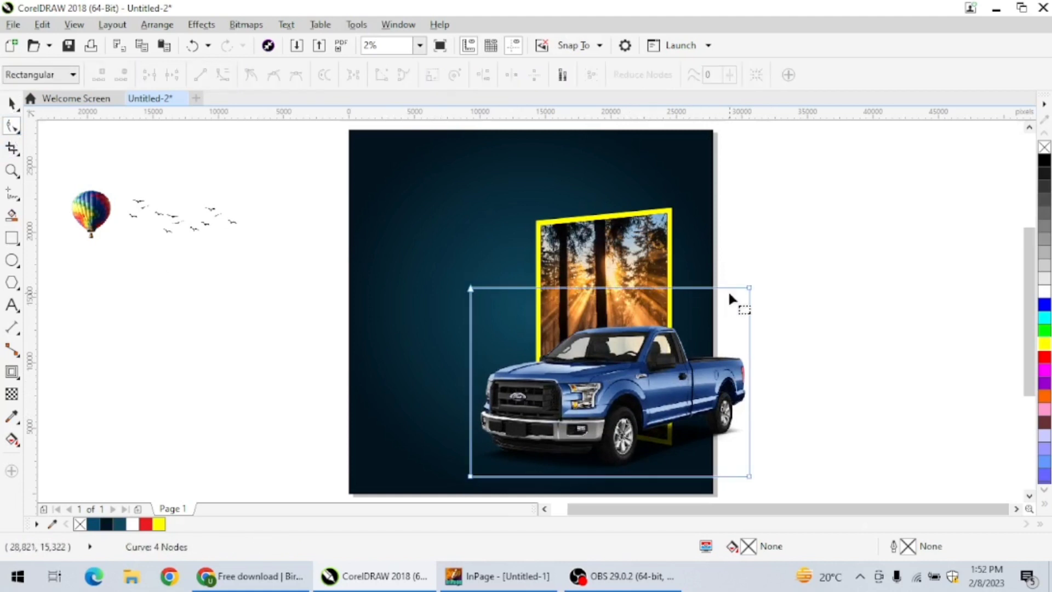
pyautogui.click(749, 288)
pyautogui.moveTo(748, 476); pyautogui.dragTo(667, 477)
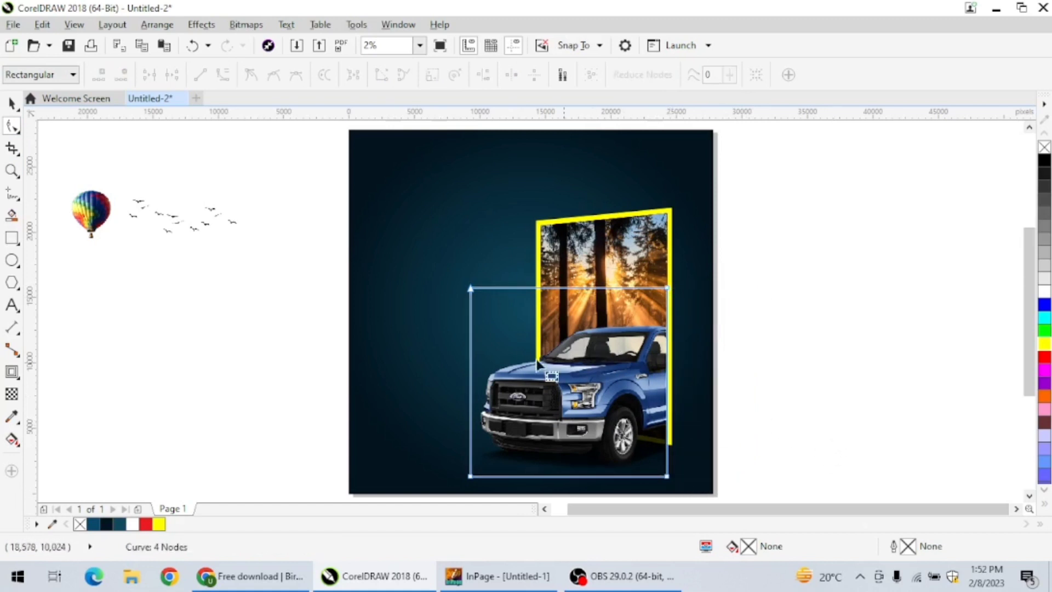
pyautogui.click(7, 106)
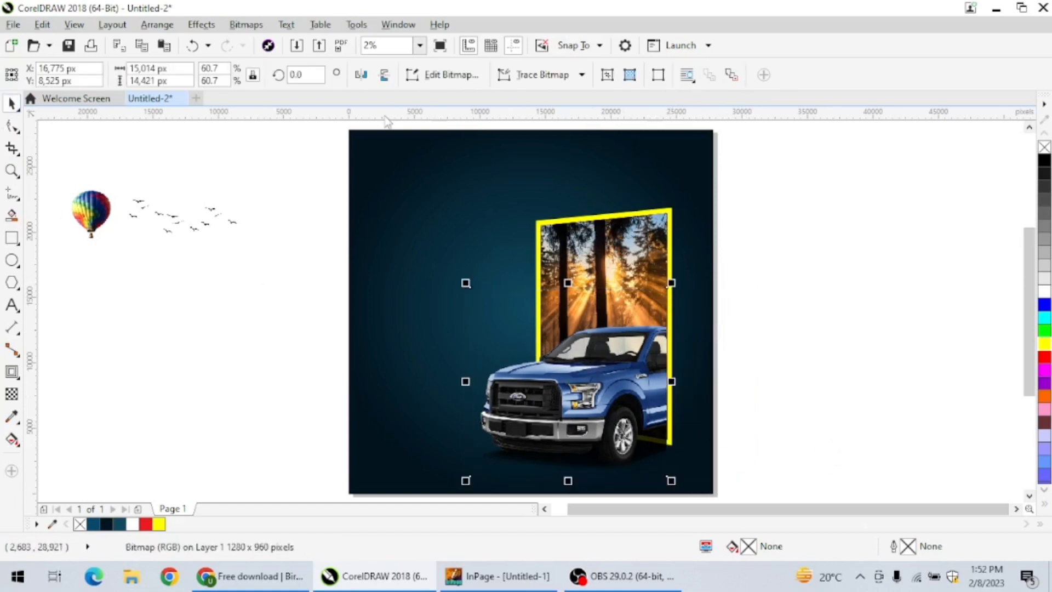
pyautogui.click(270, 192)
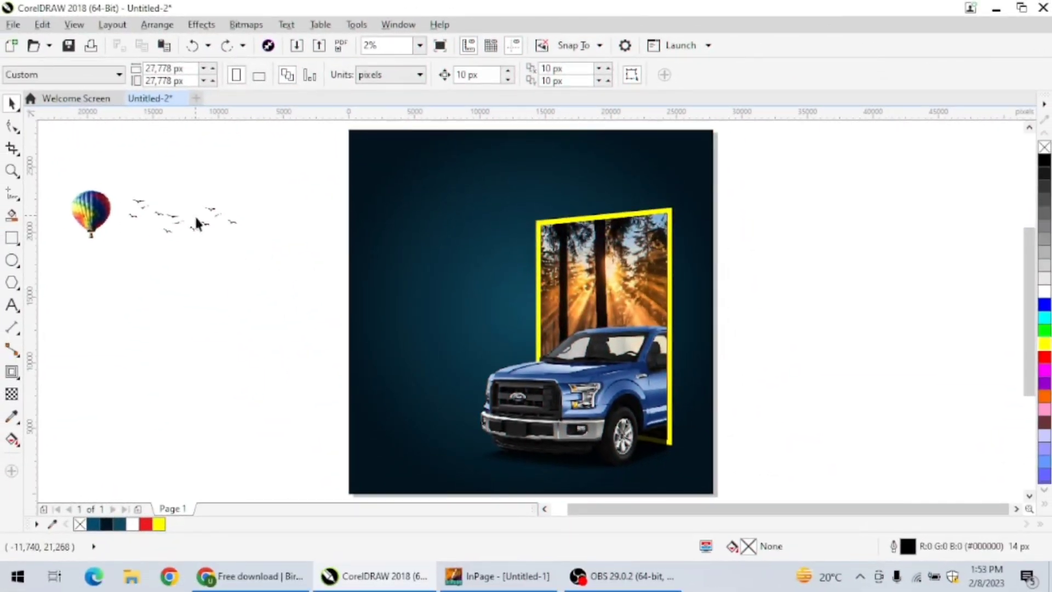
# Step: Move the bird flock above the yellow frame and turn it white with brightness 100 and contrast -19
pyautogui.moveTo(195, 222); pyautogui.dragTo(542, 196)
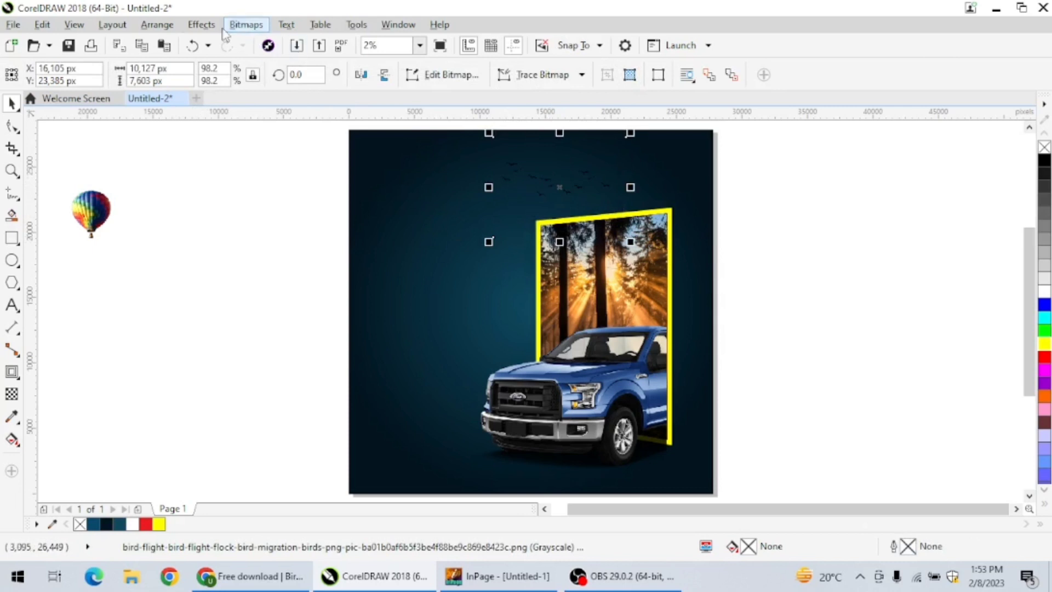
pyautogui.click(201, 25)
pyautogui.moveTo(225, 50)
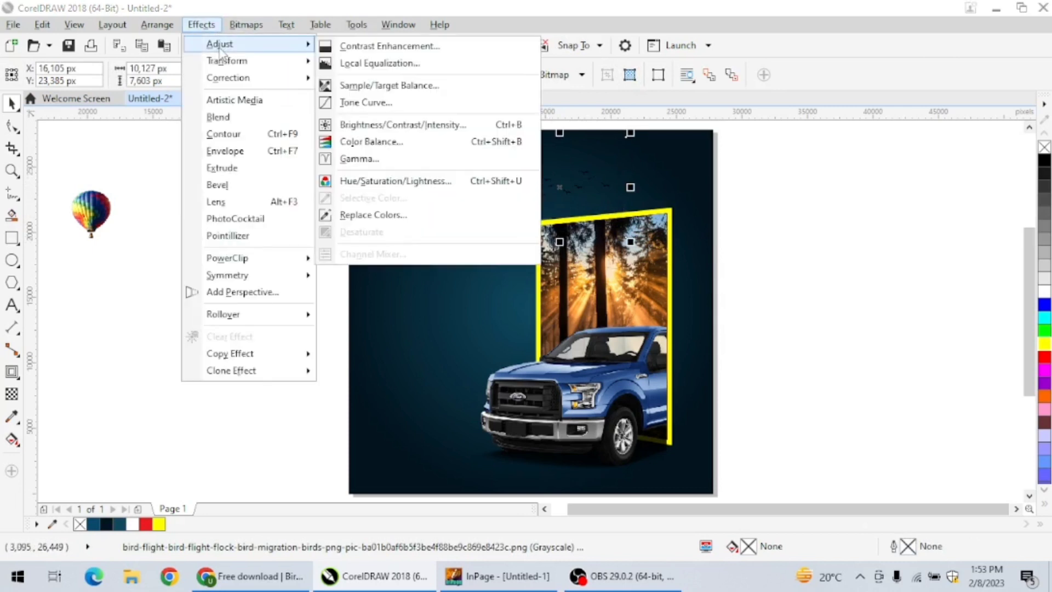
pyautogui.click(378, 126)
pyautogui.moveTo(524, 200); pyautogui.dragTo(585, 271)
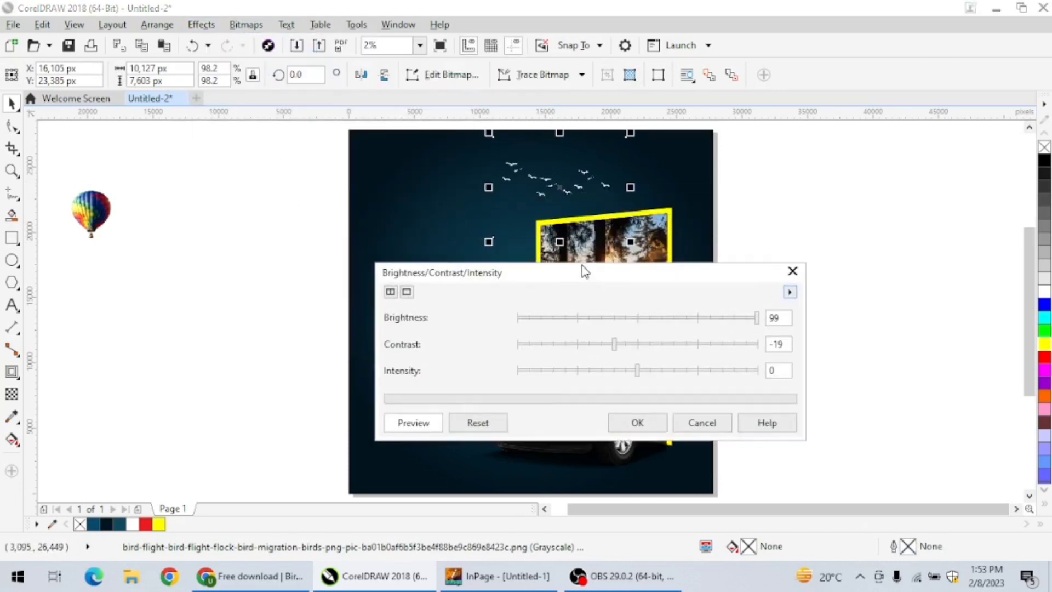
pyautogui.click(581, 318)
pyautogui.click(647, 321)
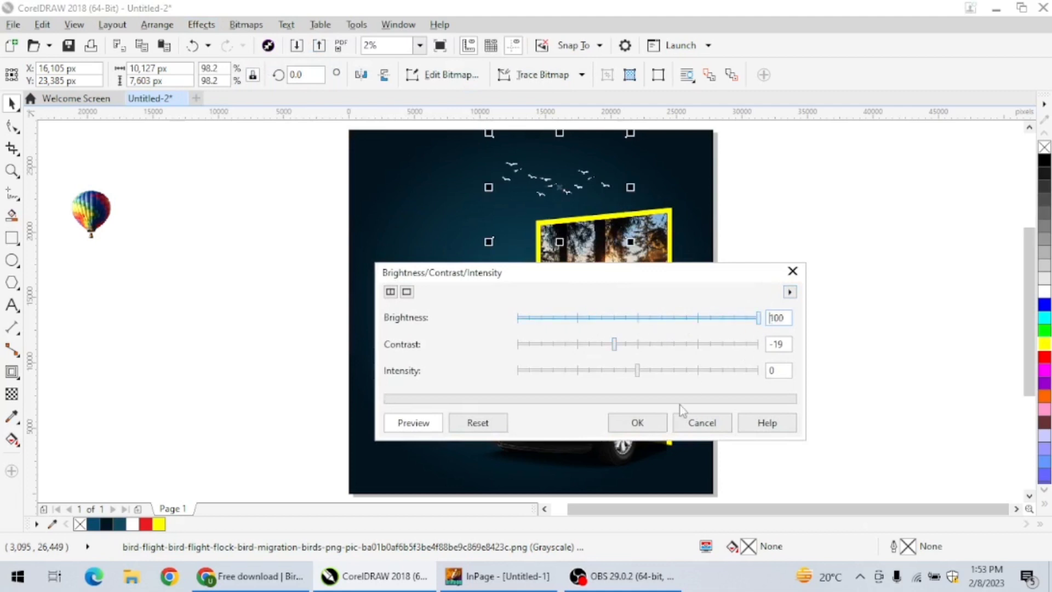
pyautogui.click(651, 422)
pyautogui.click(817, 277)
# Step: Shrink the bird flock to about 8,777 by 6,589 px, mirror it horizontally and position it just above the frame
pyautogui.click(611, 206)
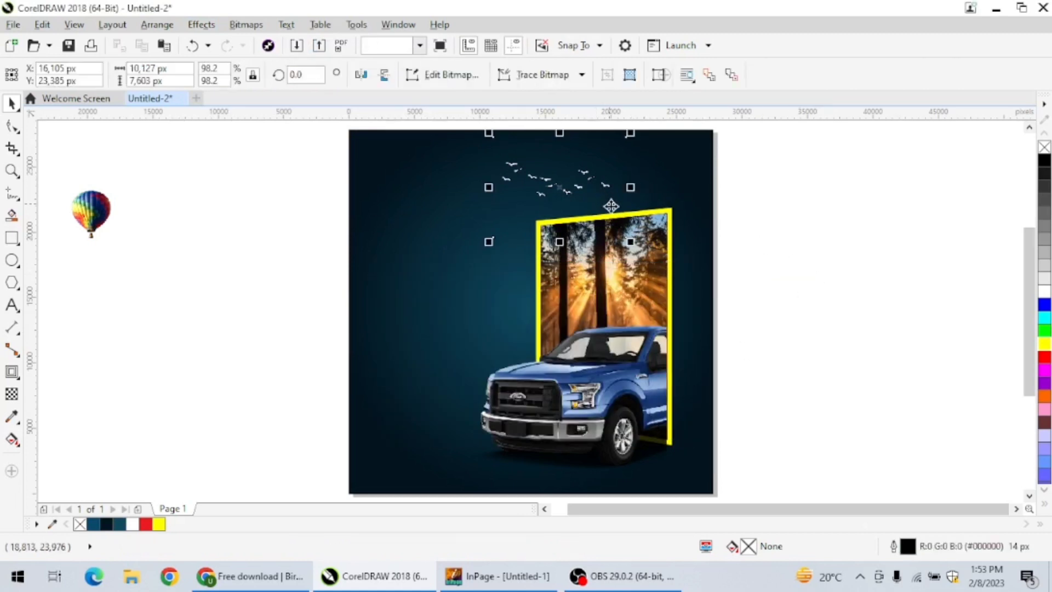
pyautogui.moveTo(630, 242); pyautogui.dragTo(611, 227)
pyautogui.moveTo(560, 180); pyautogui.dragTo(573, 200)
pyautogui.click(361, 76)
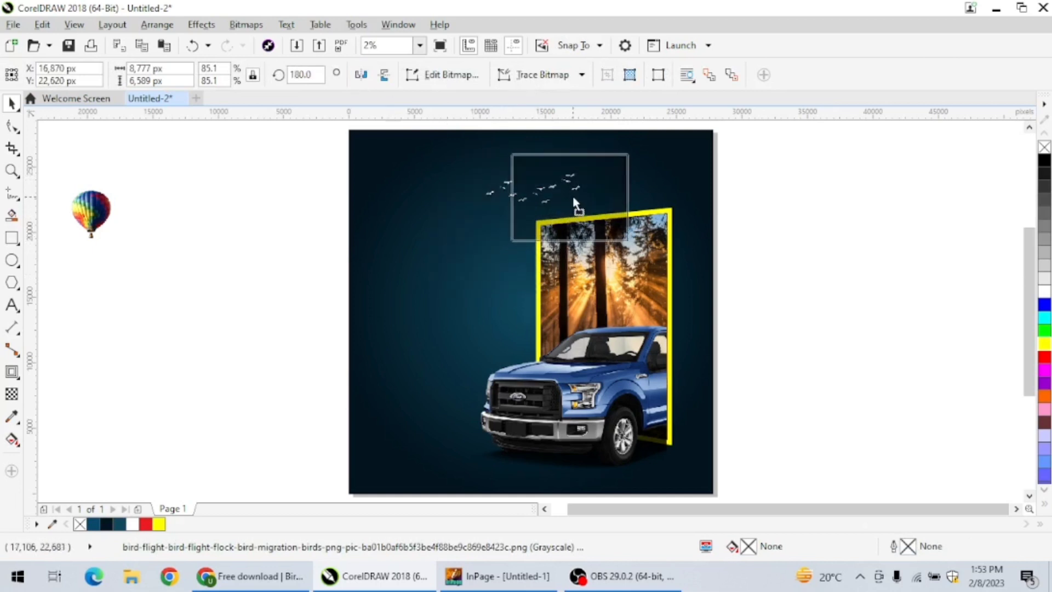
# Step: Place the hot-air balloon near the page's upper-left corner and enlarge it slightly
pyautogui.click(115, 209)
pyautogui.click(103, 210)
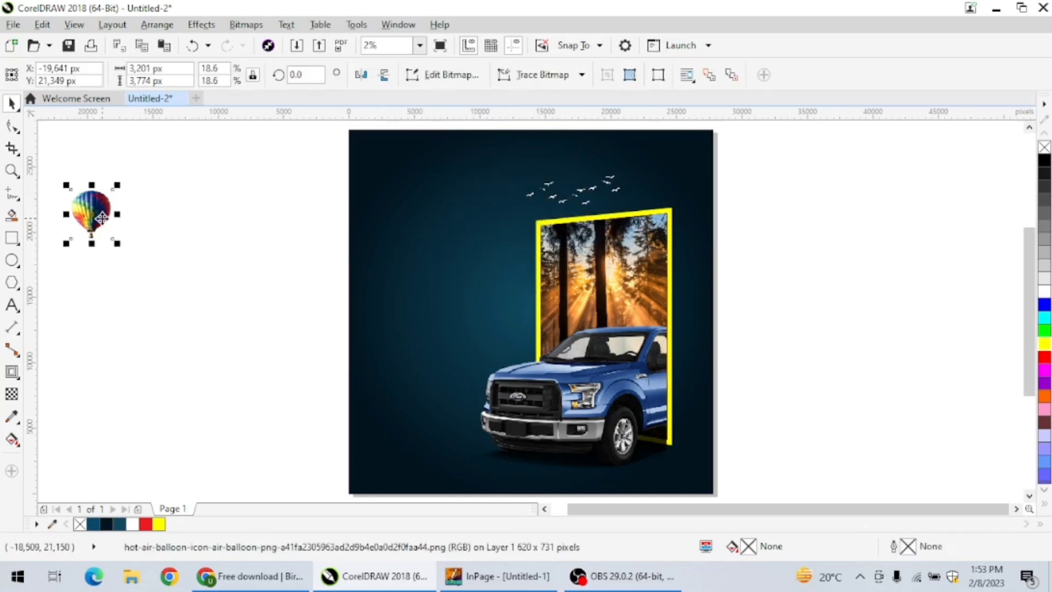
pyautogui.moveTo(103, 211); pyautogui.dragTo(427, 168)
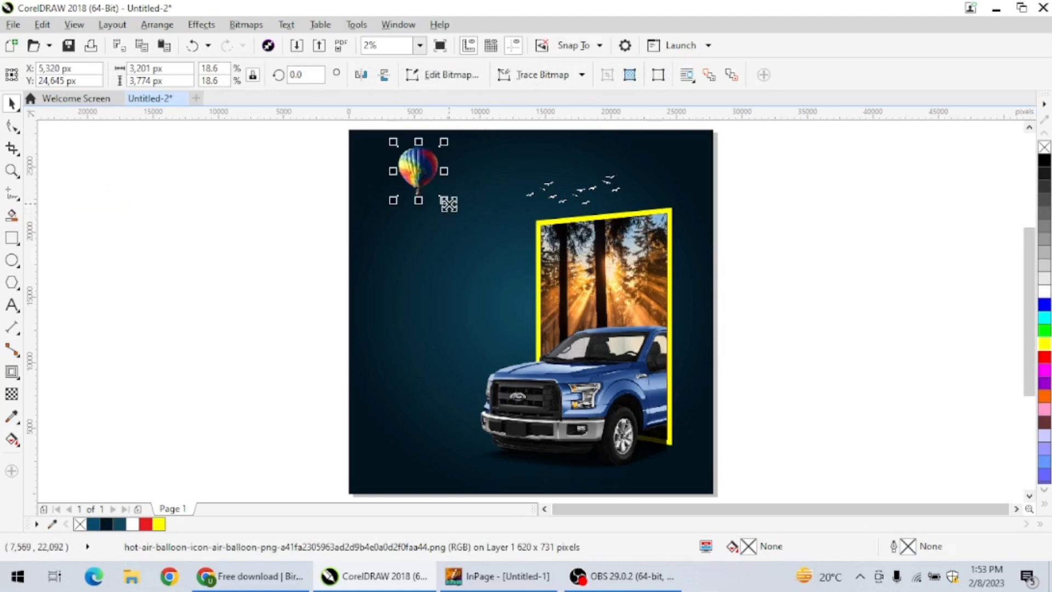
pyautogui.moveTo(449, 203); pyautogui.dragTo(454, 208)
pyautogui.moveTo(427, 164); pyautogui.dragTo(424, 182)
pyautogui.click(296, 205)
pyautogui.scroll(-1, 481, 226)
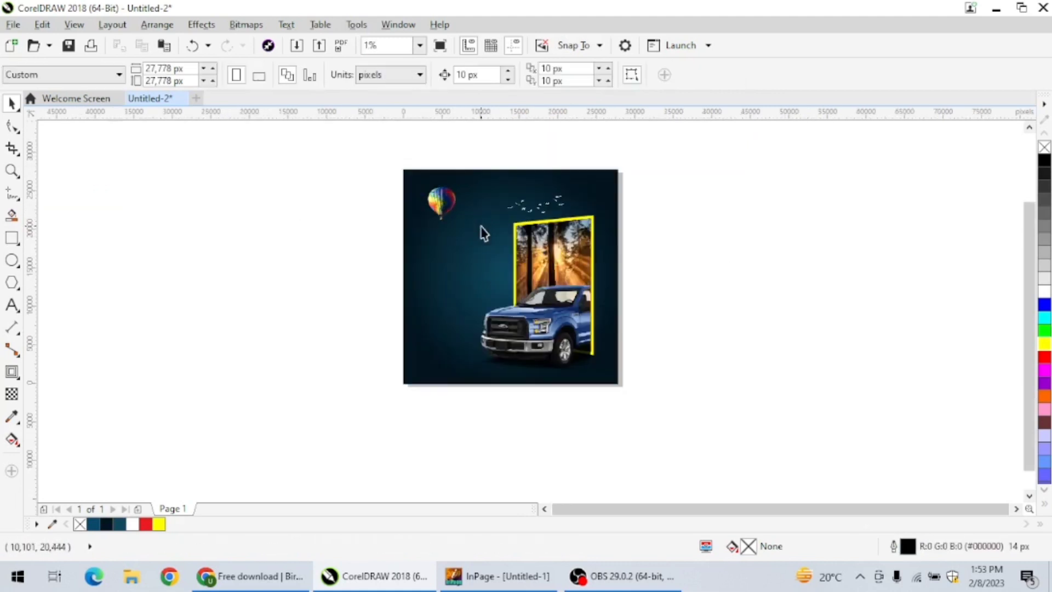
pyautogui.scroll(4, 441, 208)
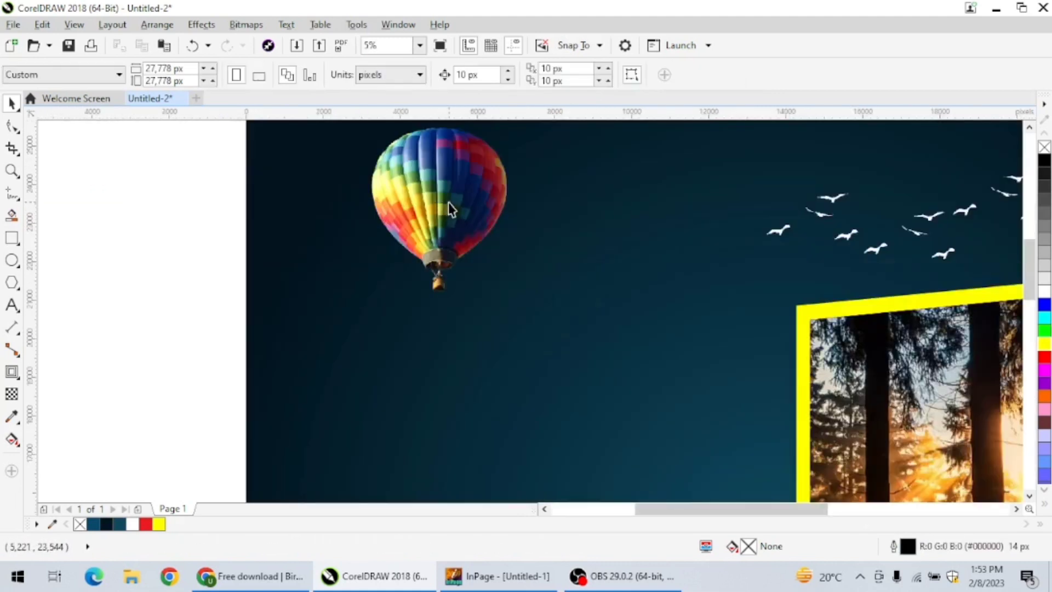
pyautogui.press('F4')
# Step: Add the three-line artistic text "EXPLORE THE UNEXPLORED" in 72 pt Arial on the empty area left of the page
pyautogui.click(11, 305)
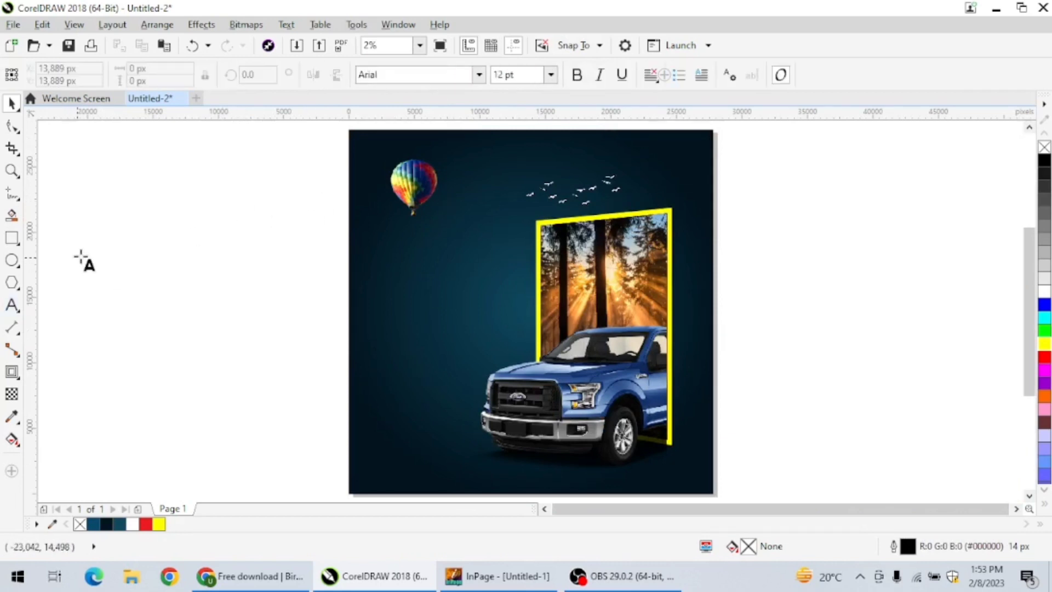
pyautogui.click(103, 240)
pyautogui.write('e')
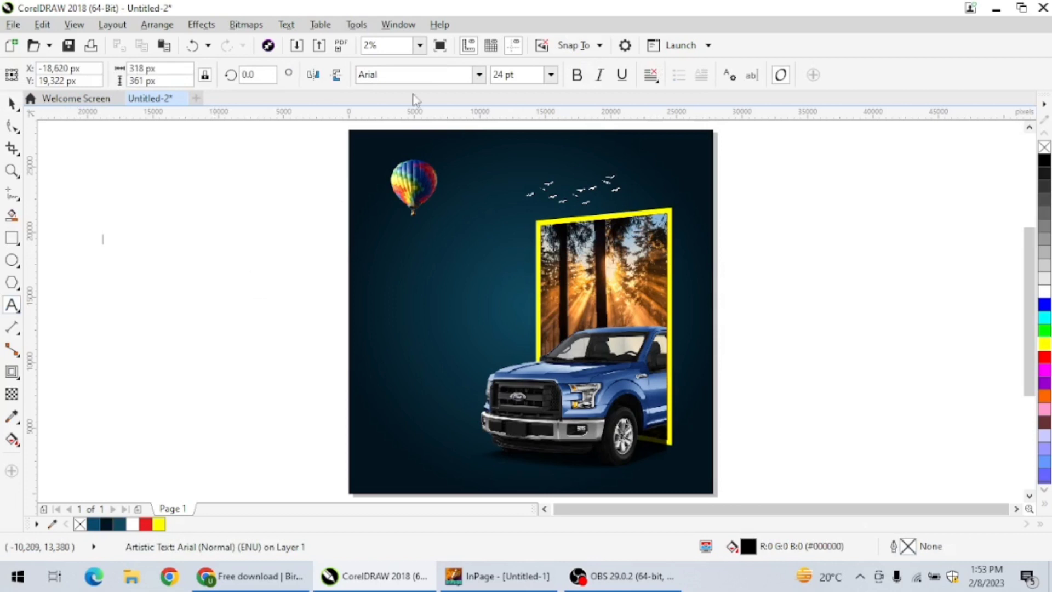
pyautogui.click(551, 75)
pyautogui.click(607, 220)
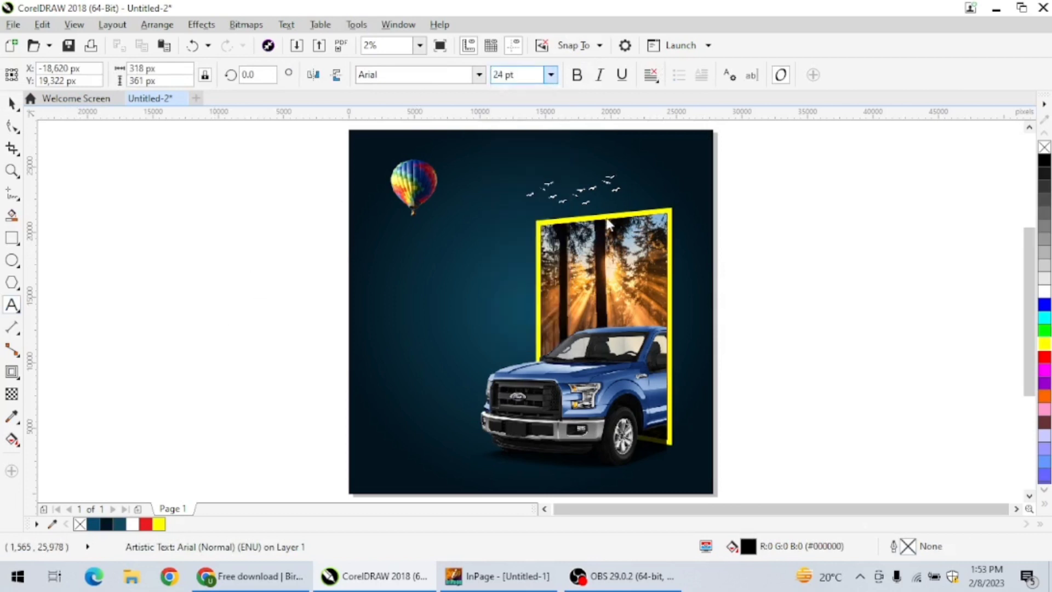
pyautogui.write('x')
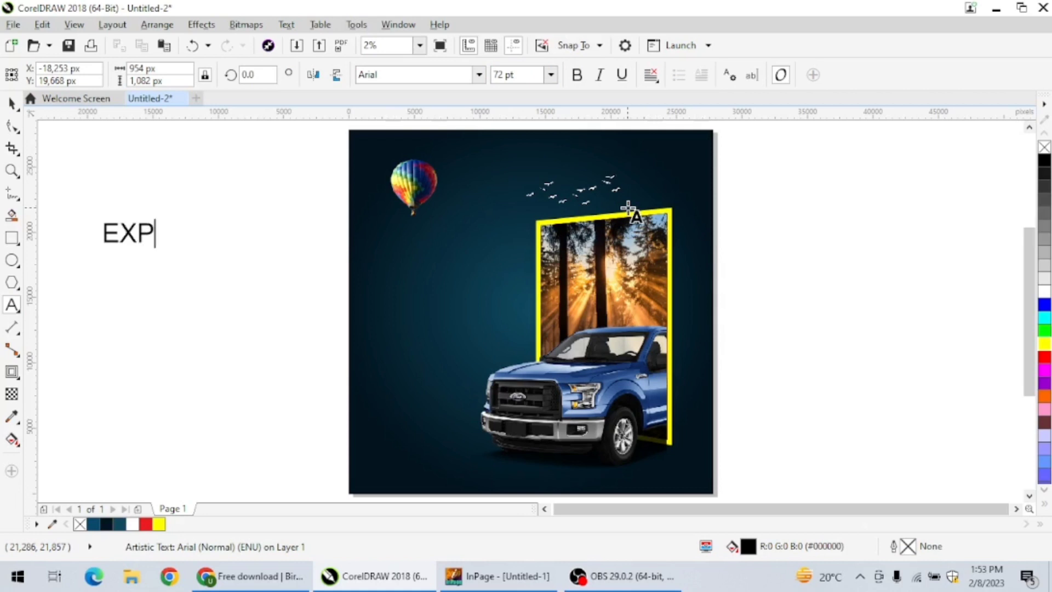
pyautogui.write('PLORE')
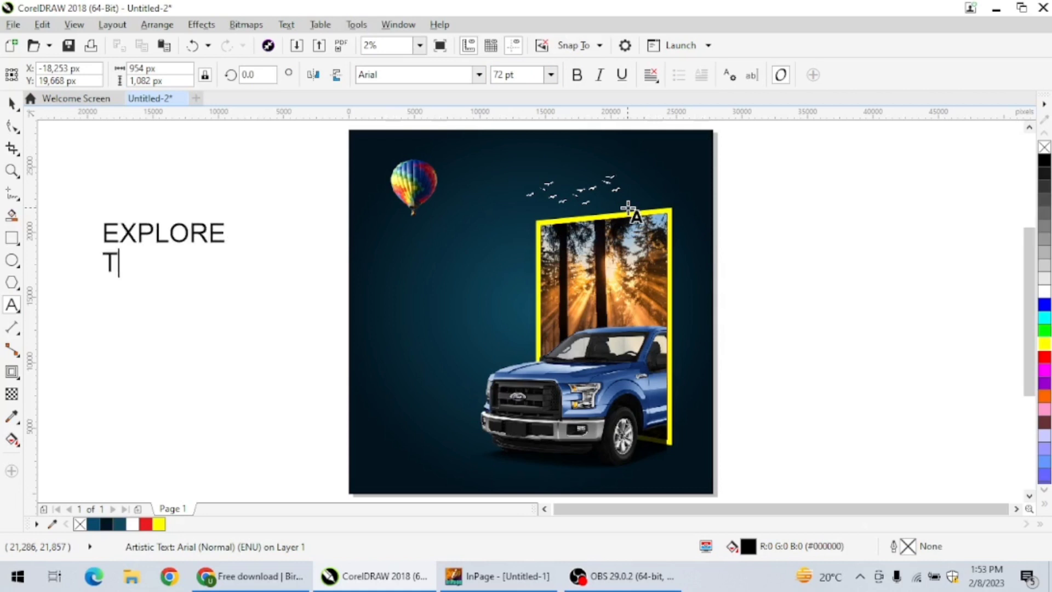
pyautogui.write('HE U')
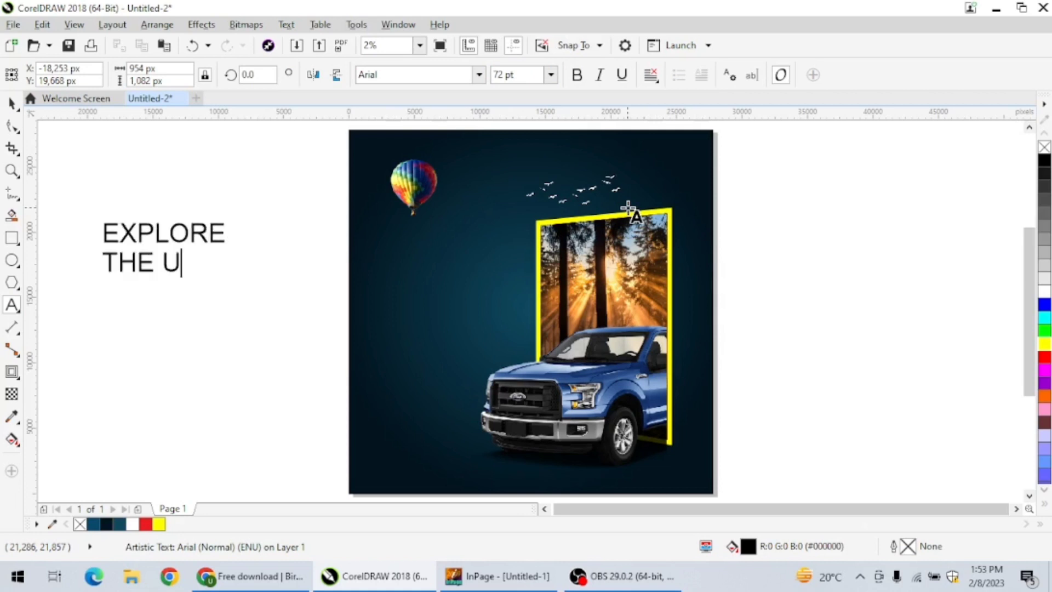
pyautogui.press('BackSpace')
pyautogui.press('BackSpace')
pyautogui.write('UN')
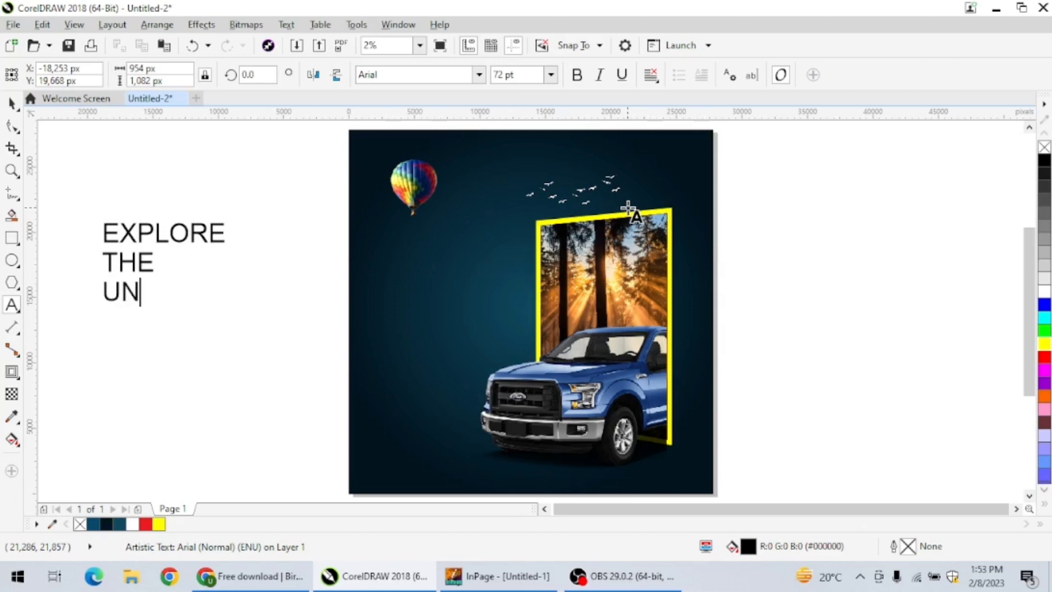
pyautogui.write('EXP')
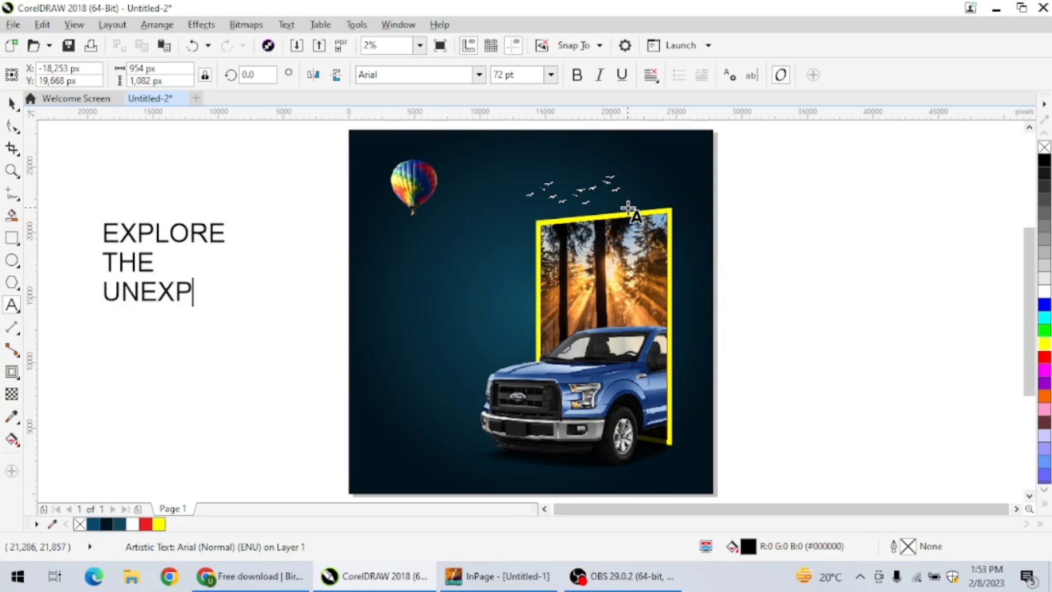
pyautogui.write('LORED')
# Step: Set the EXPLORE THE UNEXPLORED text in the Bebas font and centre-align its three lines
pyautogui.hotkey('ctrl', 'space')
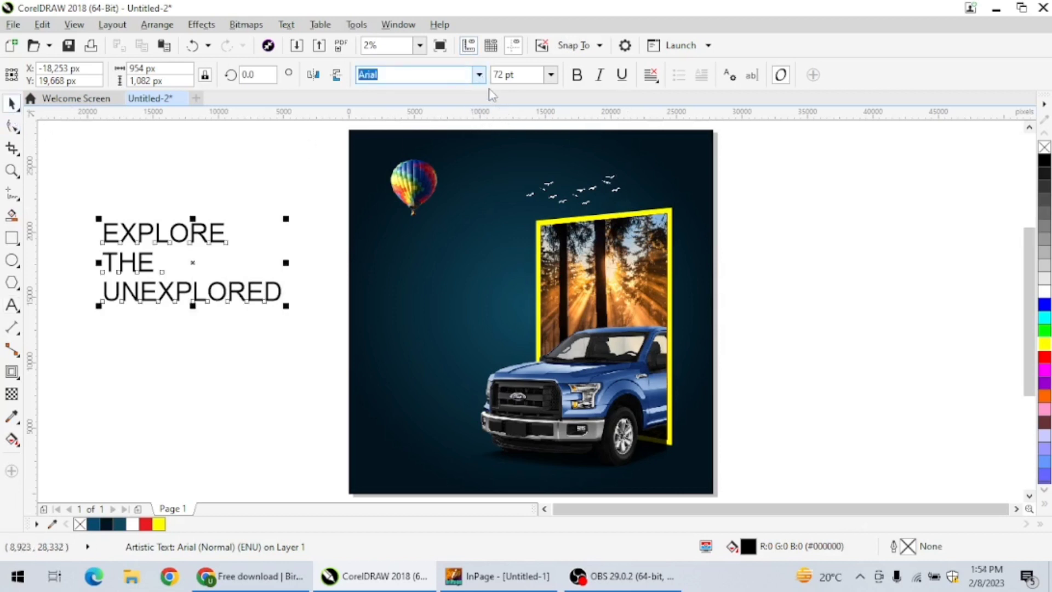
pyautogui.click(480, 76)
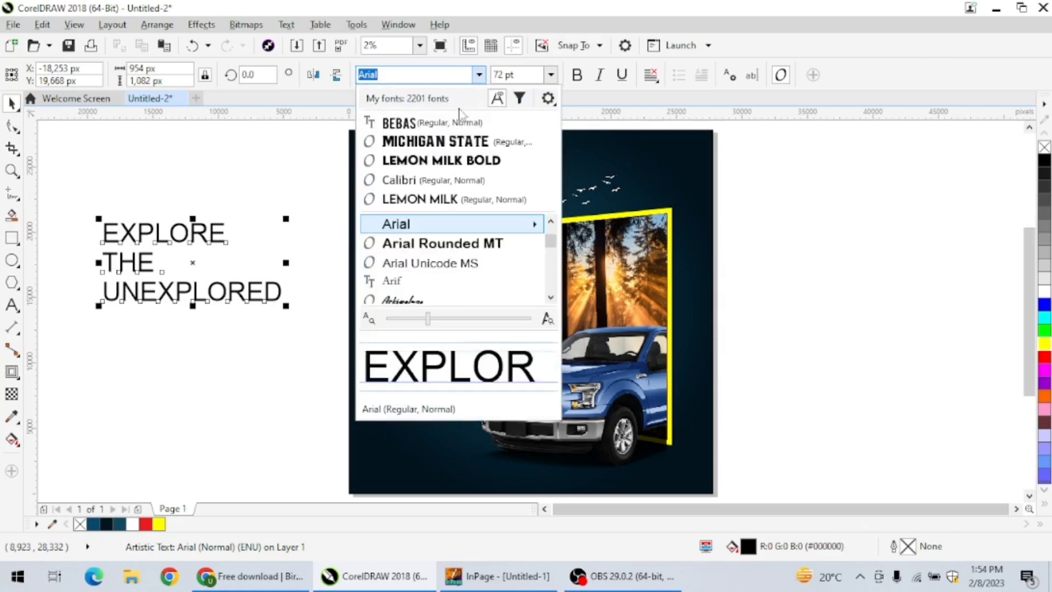
pyautogui.click(432, 124)
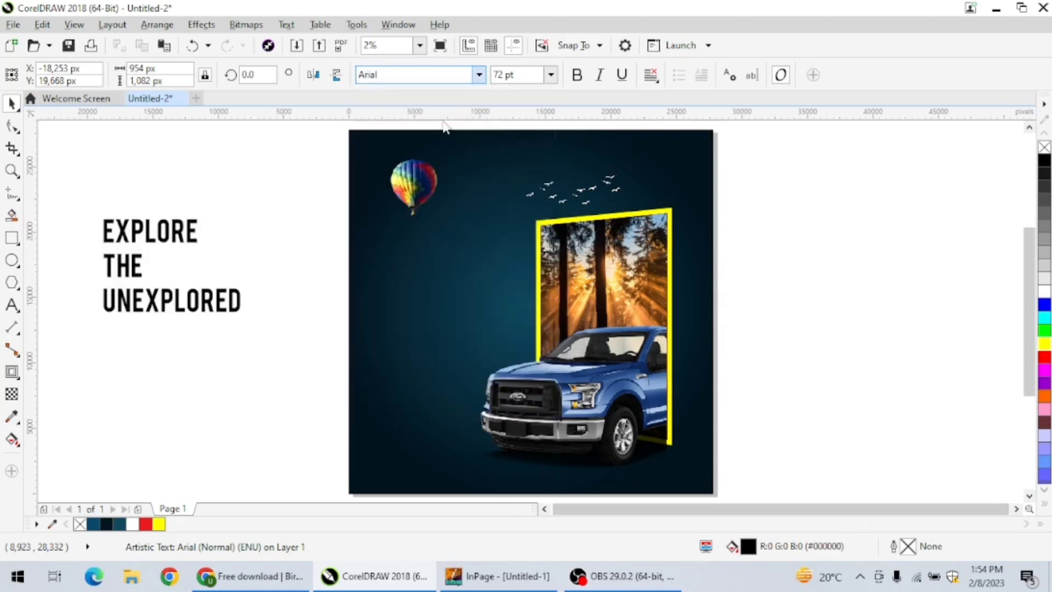
pyautogui.click(651, 75)
pyautogui.click(679, 130)
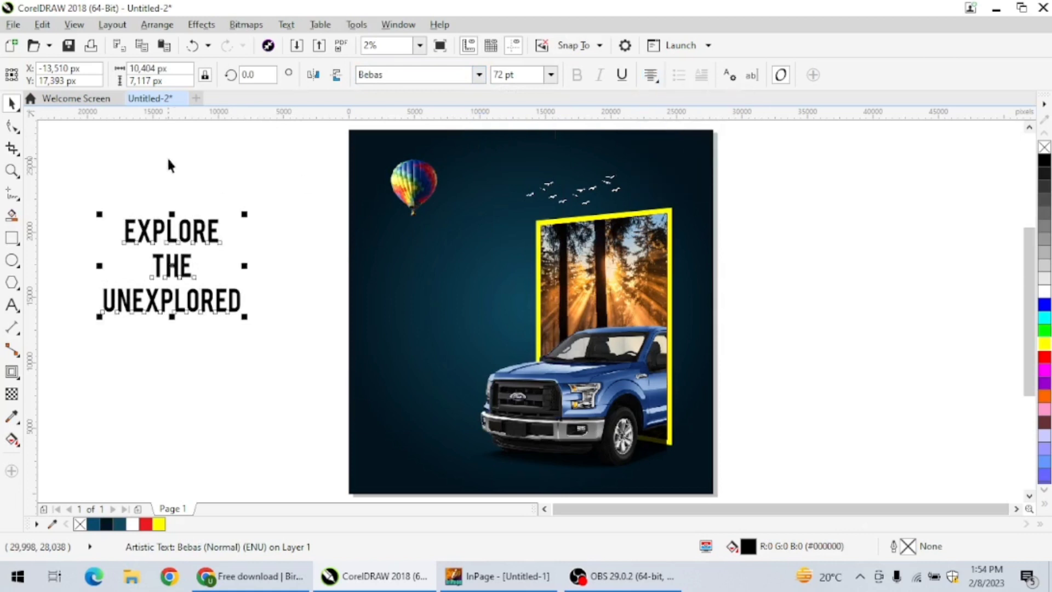
# Step: Tighten the line spacing of the three-line heading so the lines sit close together
pyautogui.press('F10')
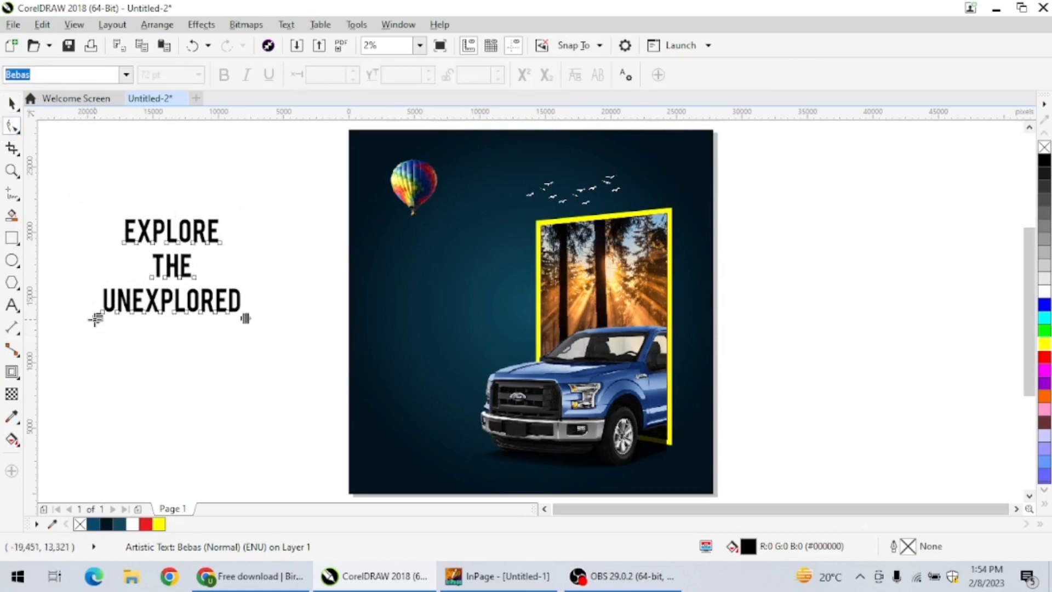
pyautogui.moveTo(95, 317); pyautogui.dragTo(106, 289)
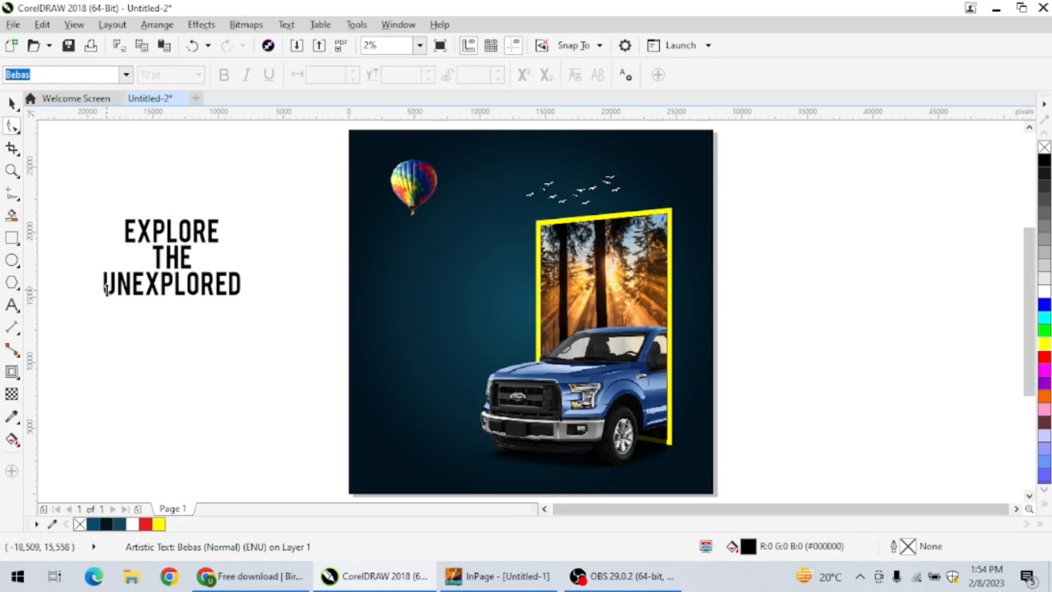
pyautogui.click(12, 103)
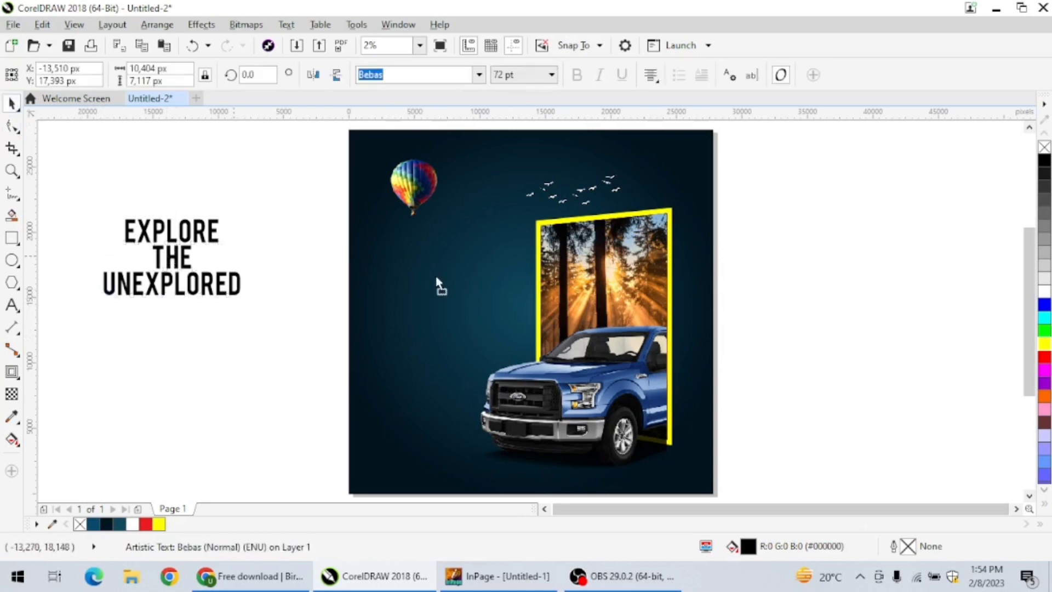
# Step: Place the heading on the page beside the yellow frame, scaled down to about 60 pt, and fill it white
pyautogui.moveTo(438, 282); pyautogui.dragTo(445, 285)
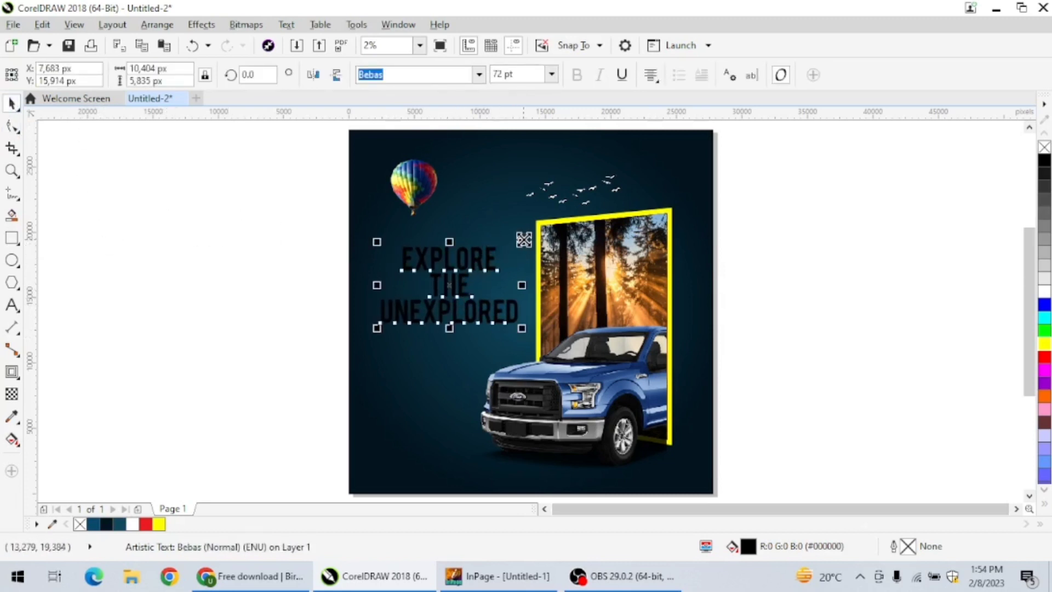
pyautogui.moveTo(524, 239); pyautogui.dragTo(512, 245)
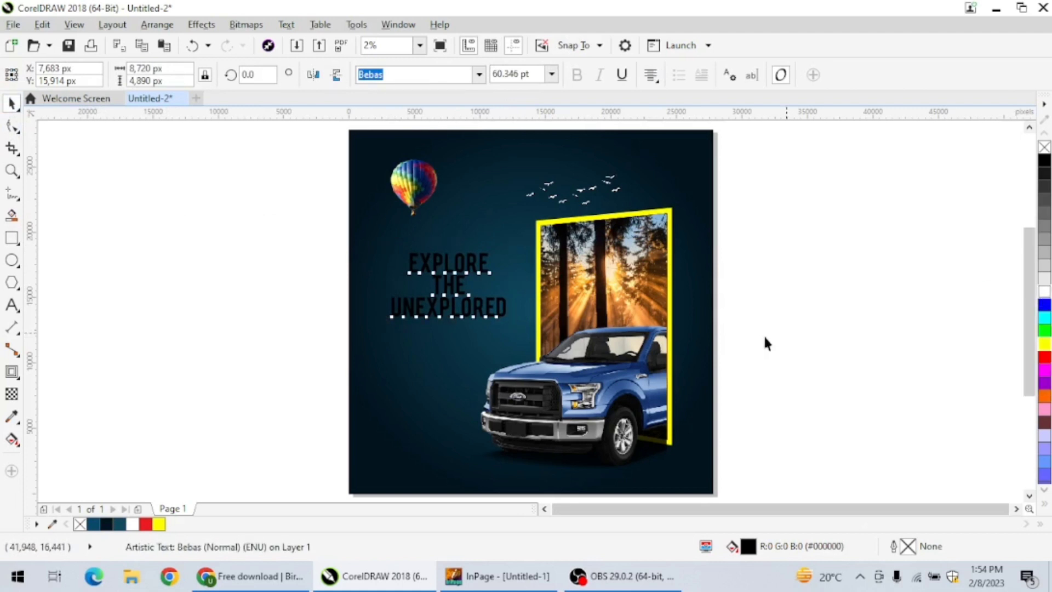
pyautogui.click(698, 301)
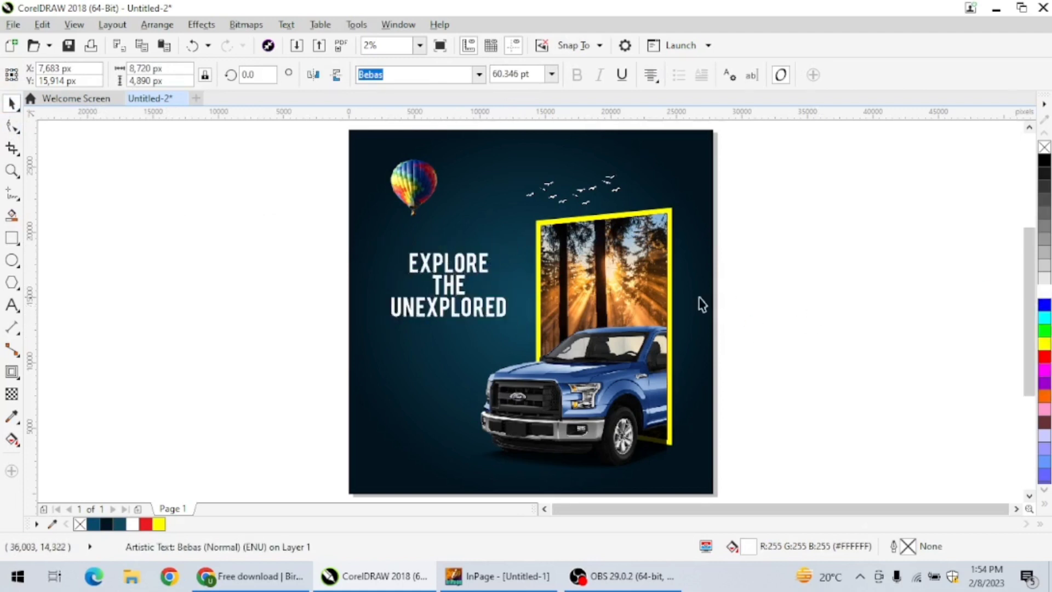
# Step: Break the heading into separate lines, setting THE aside toward the frame and moving UNEXPLORED up directly beneath EXPLORE
pyautogui.click(455, 284)
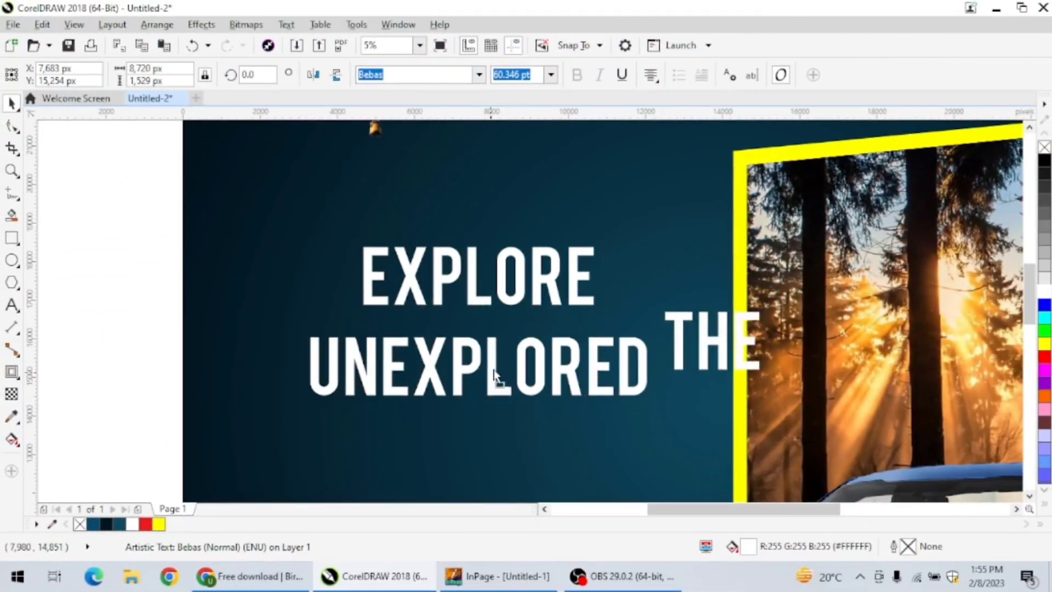
pyautogui.moveTo(495, 377); pyautogui.dragTo(497, 350)
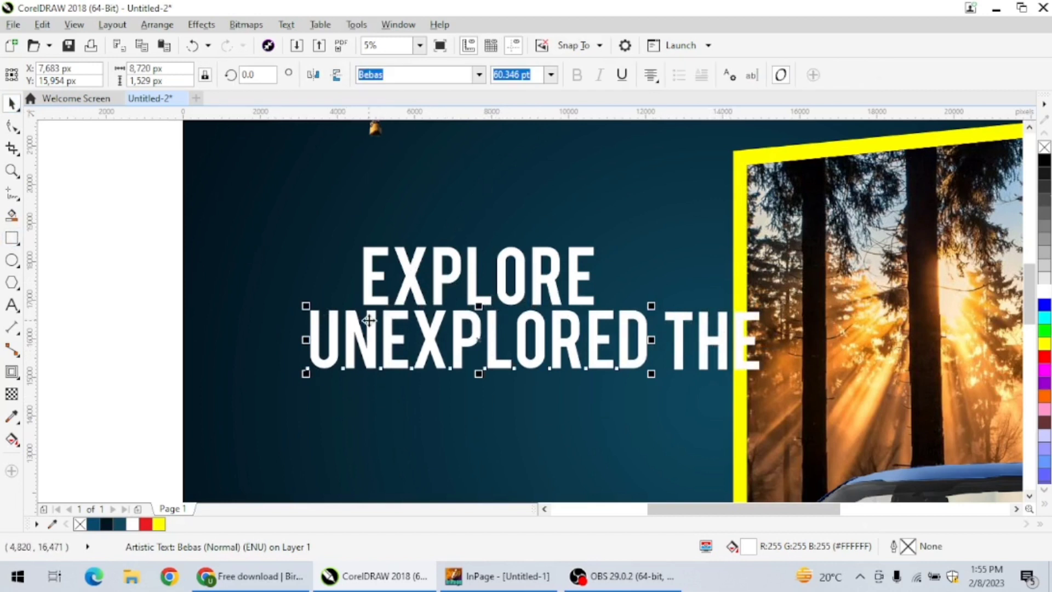
pyautogui.moveTo(201, 278); pyautogui.dragTo(394, 334)
pyautogui.click(369, 282)
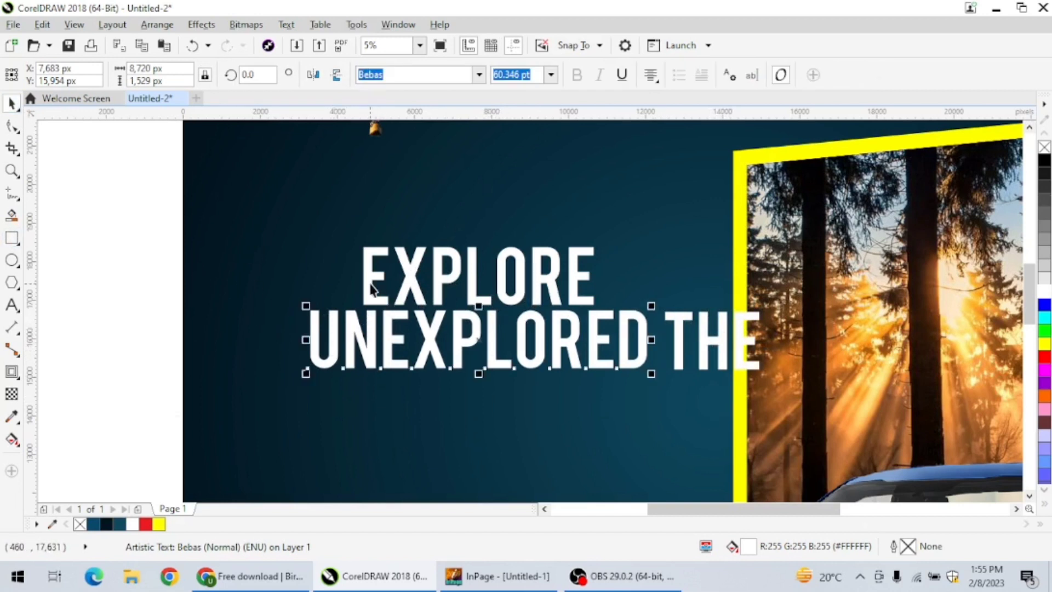